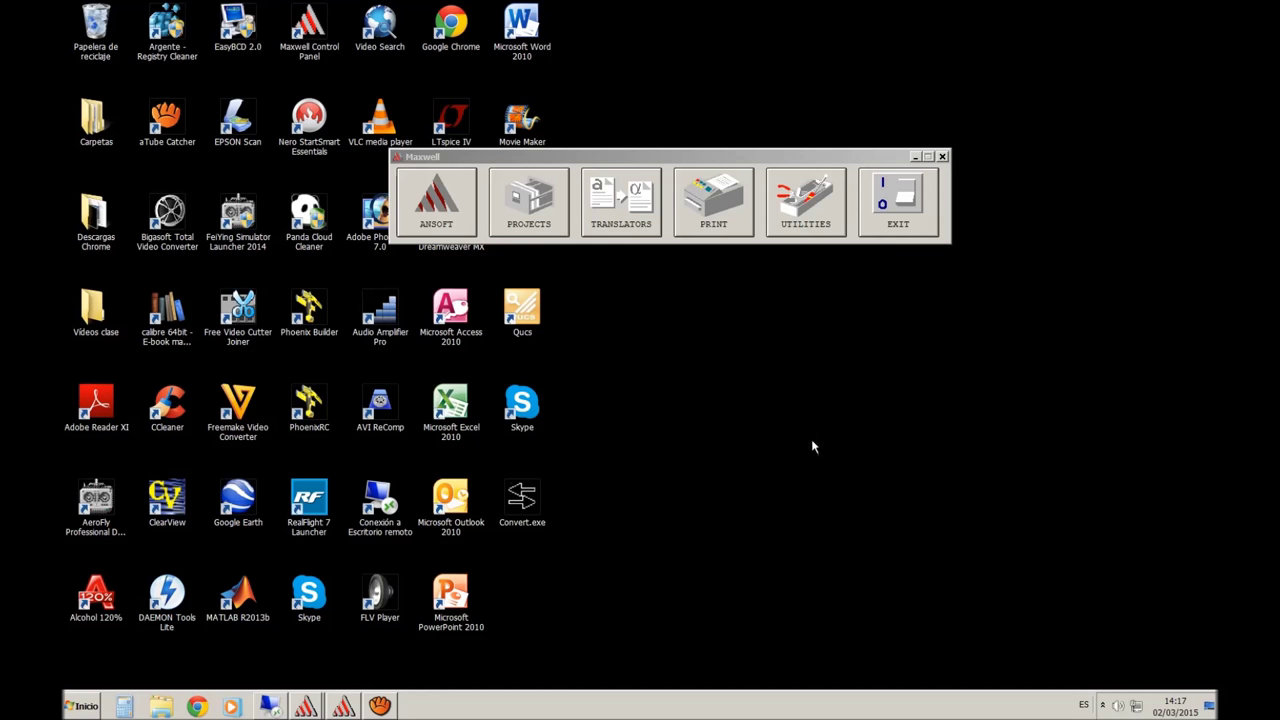
Restore the x40_alstom_nuevo motor project window in Maxwell 2D
left_click(343, 706)
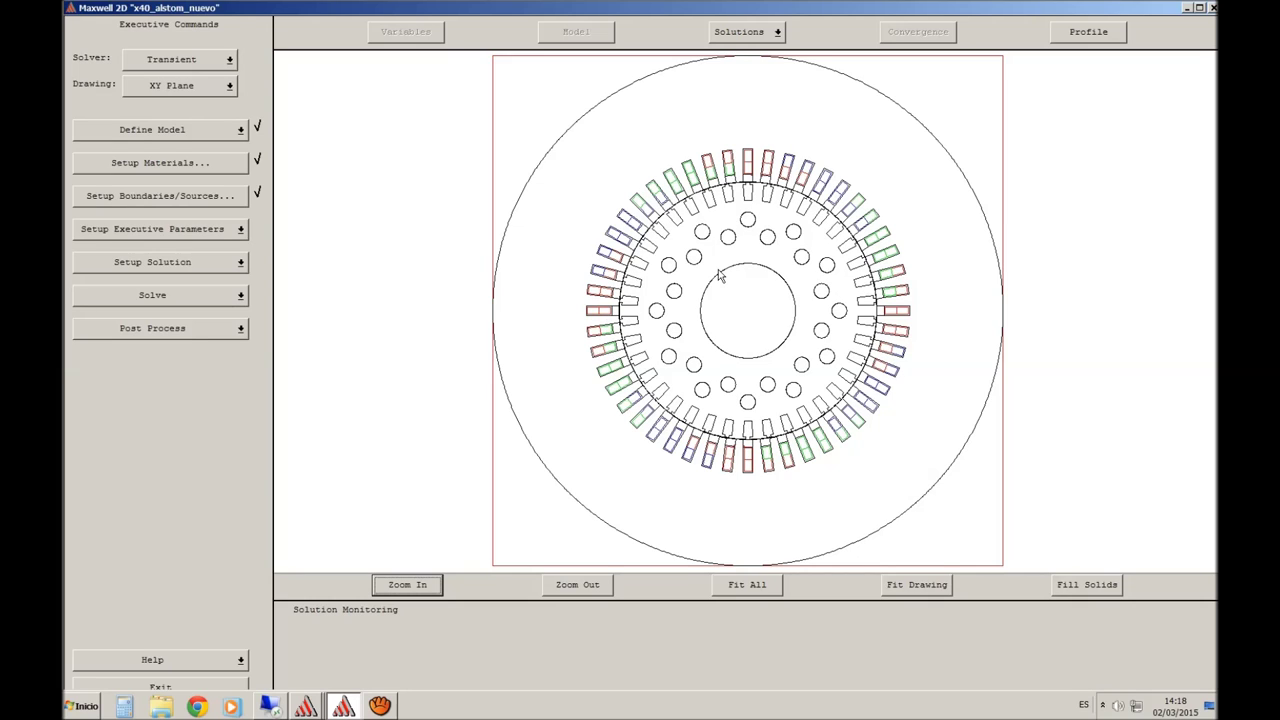
Open Material Setup past the conductivity warning and maximize it to full screen
left_click(211, 165)
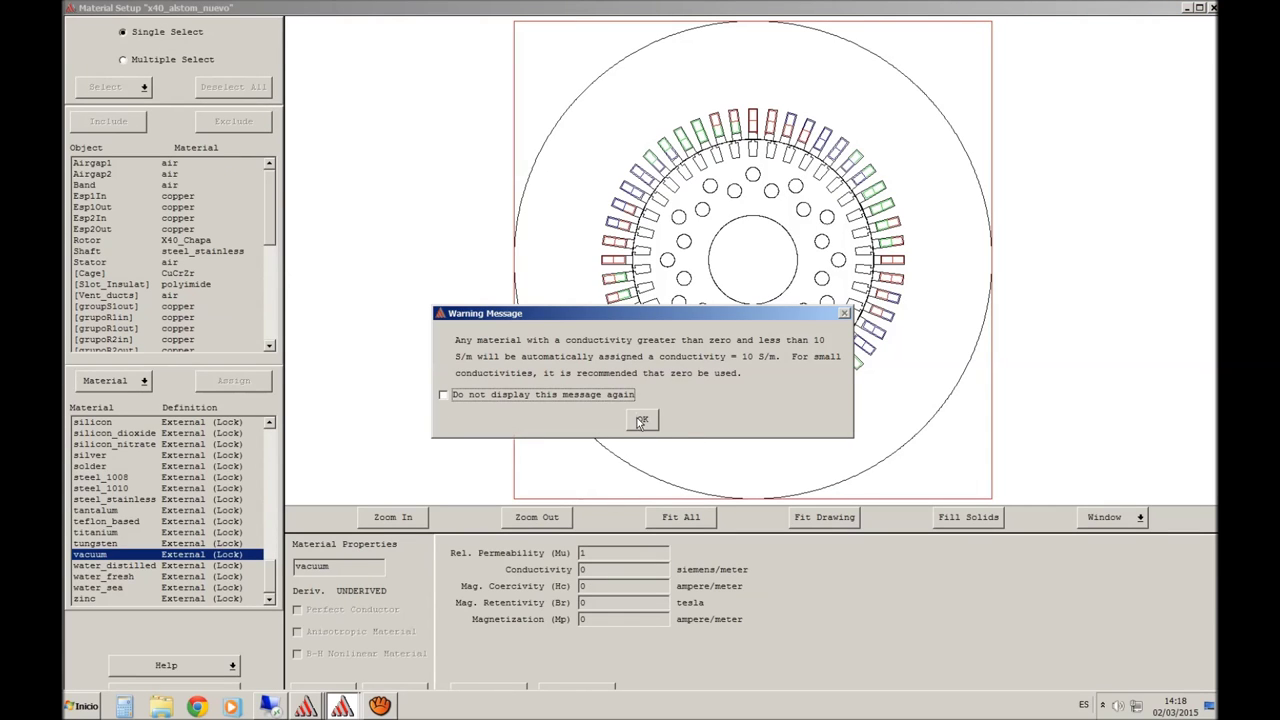
left_click(641, 421)
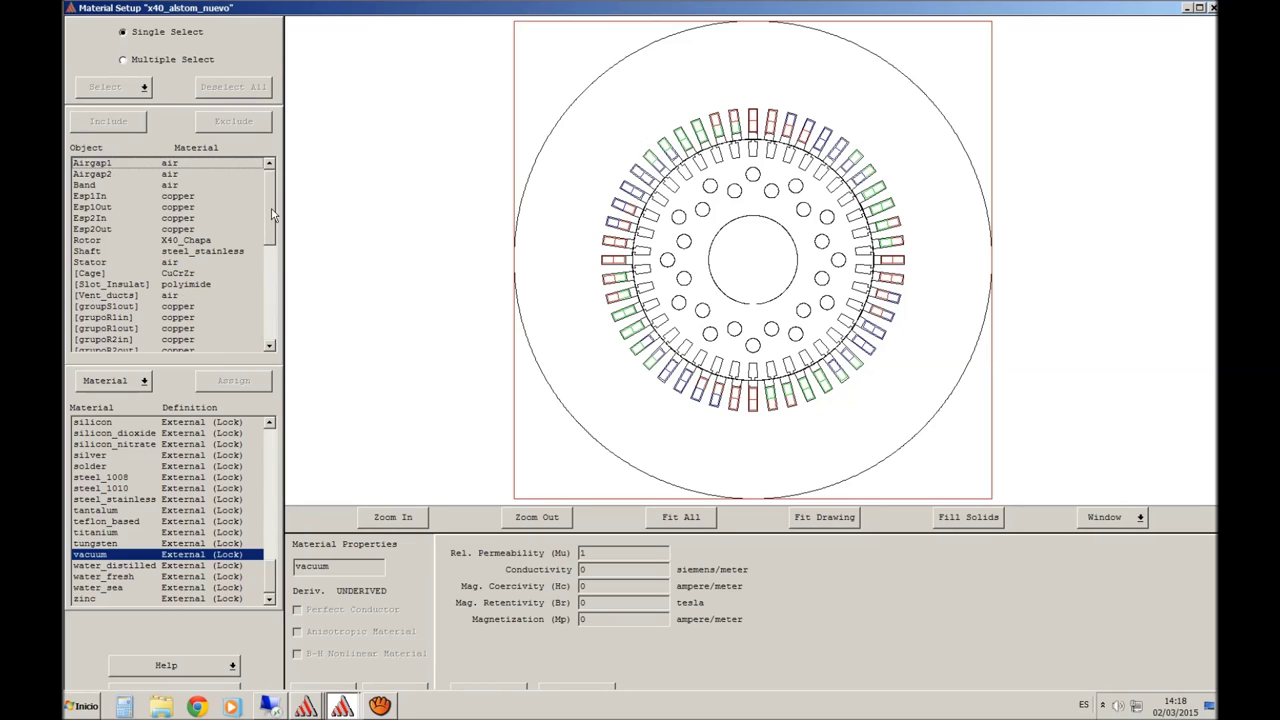
mouse_move(271, 209)
left_mouse_down()
mouse_move(260, 317)
mouse_move(273, 203)
left_mouse_up()
left_click(1201, 8)
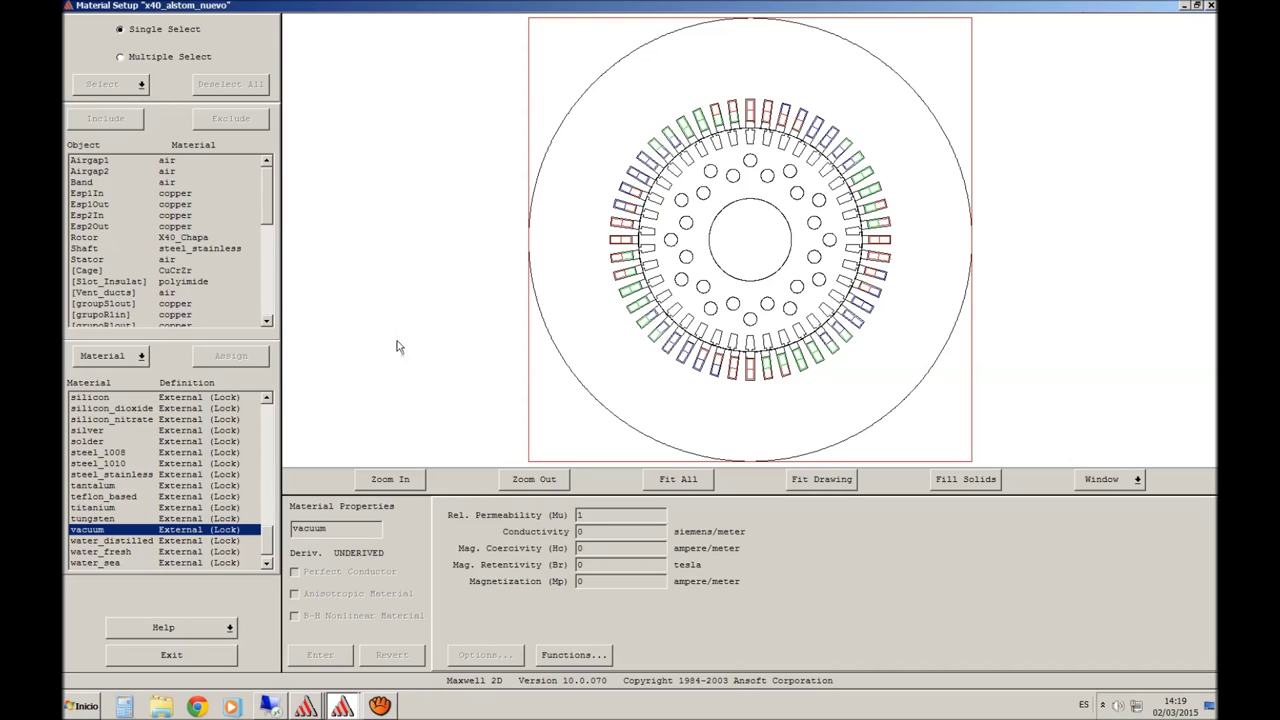
left_click(170, 161)
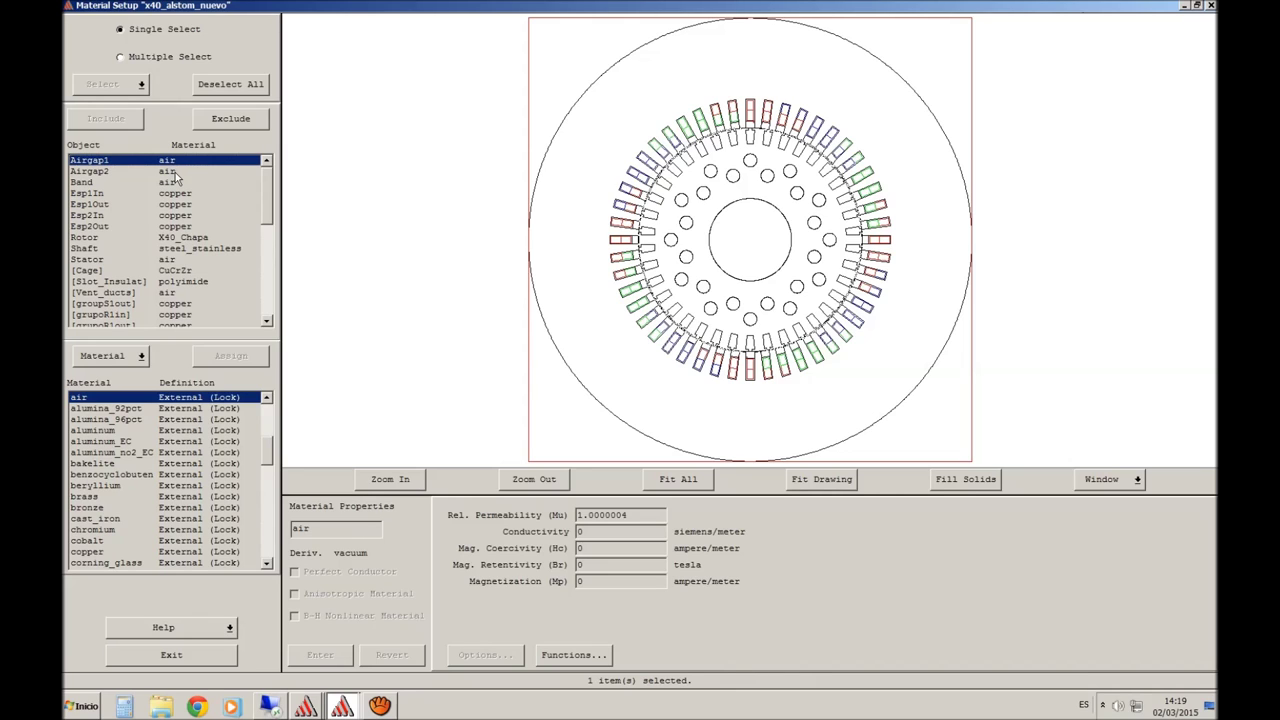
left_click(174, 174)
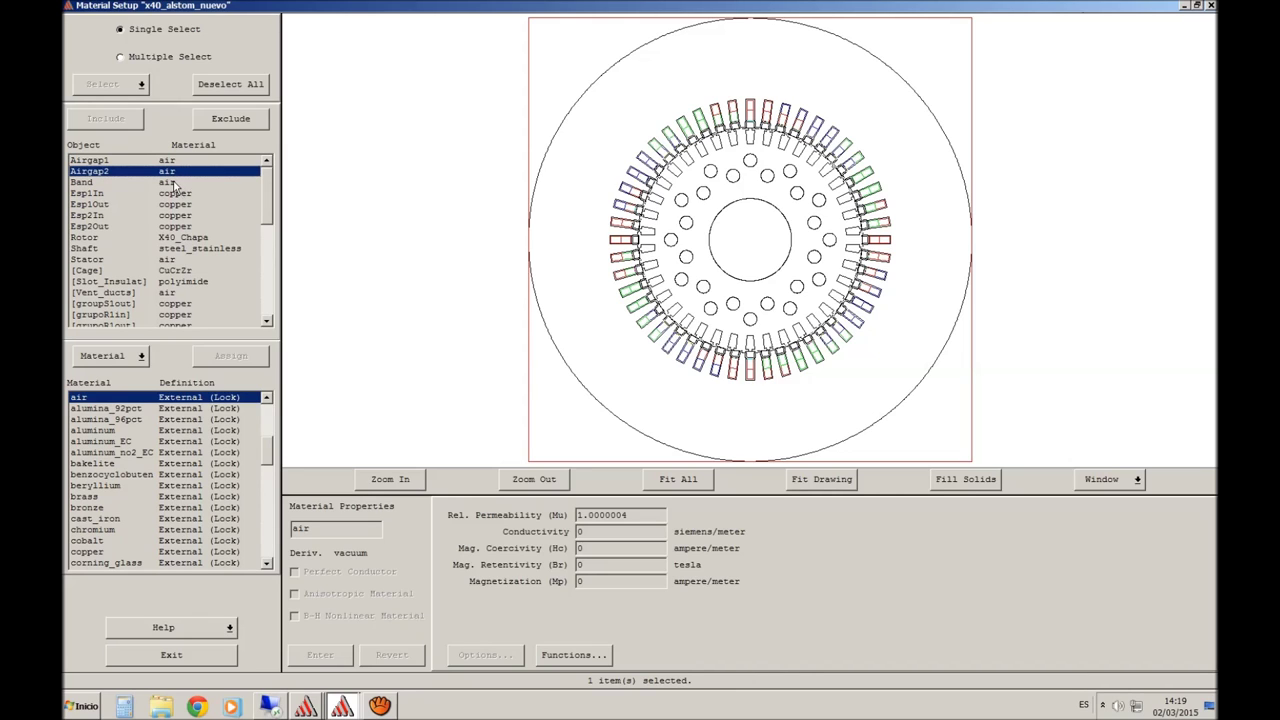
left_click(176, 183)
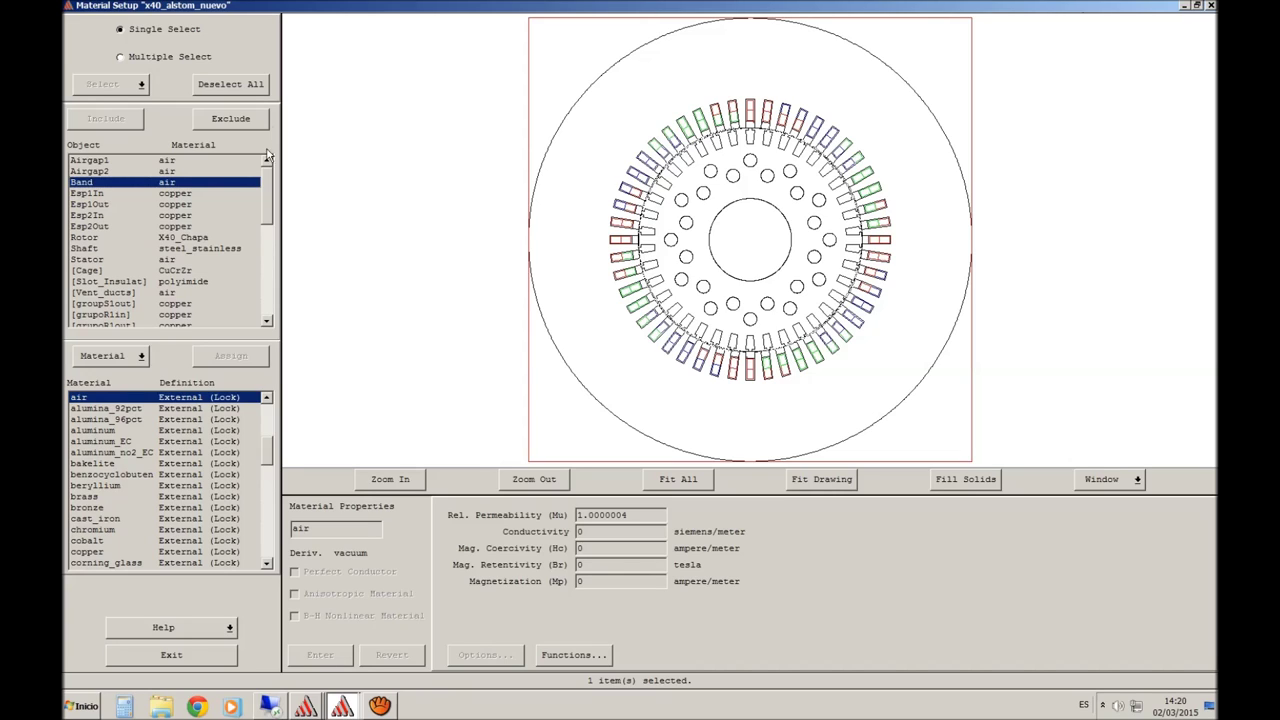
left_click(88, 162)
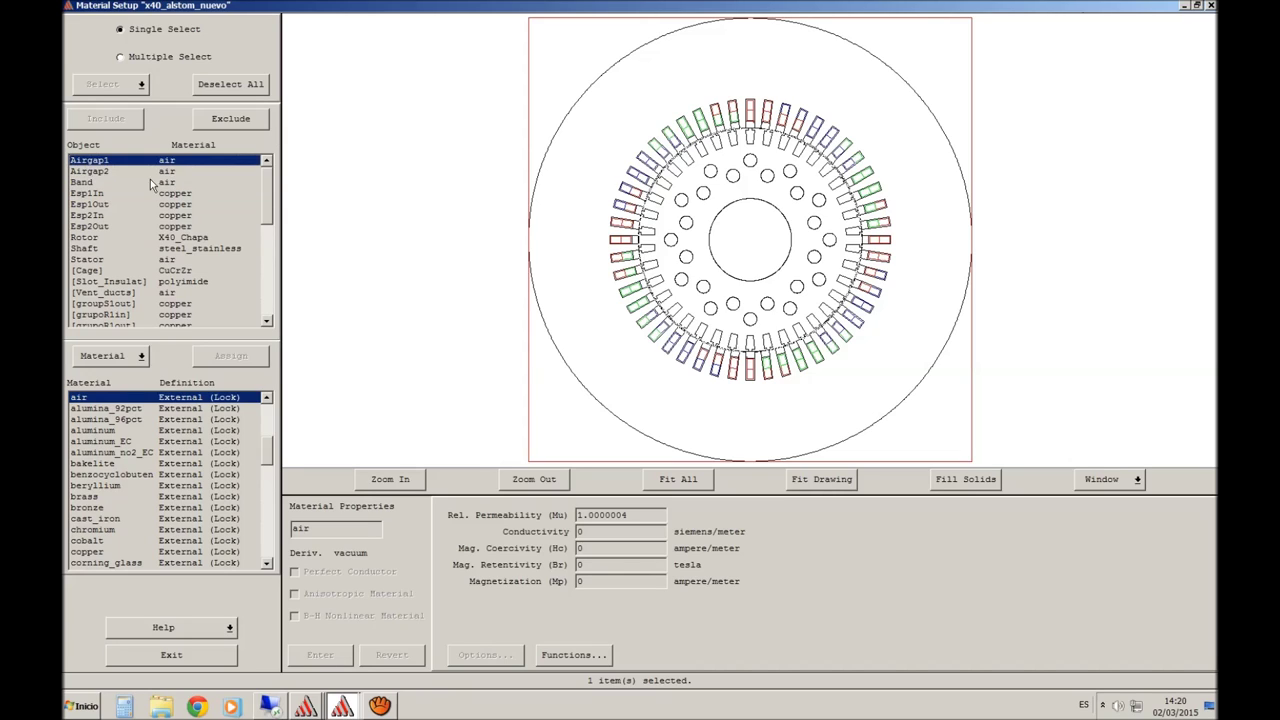
left_click(88, 162)
left_click(90, 162)
left_click(100, 165)
left_click(101, 166)
mouse_move(268, 458)
left_mouse_down()
mouse_move(268, 432)
mouse_move(268, 538)
mouse_move(252, 568)
mouse_move(264, 414)
mouse_move(268, 443)
left_mouse_up()
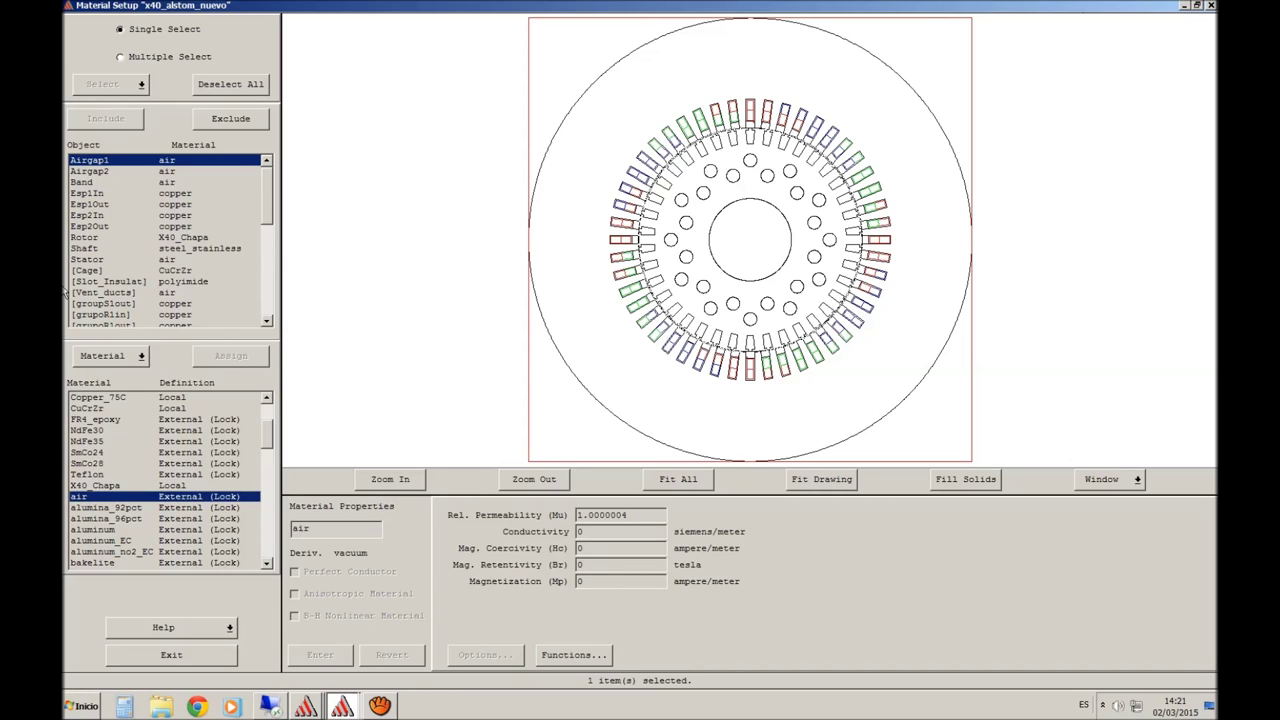
mouse_move(268, 198)
left_mouse_down()
mouse_move(270, 220)
mouse_move(270, 203)
left_mouse_up()
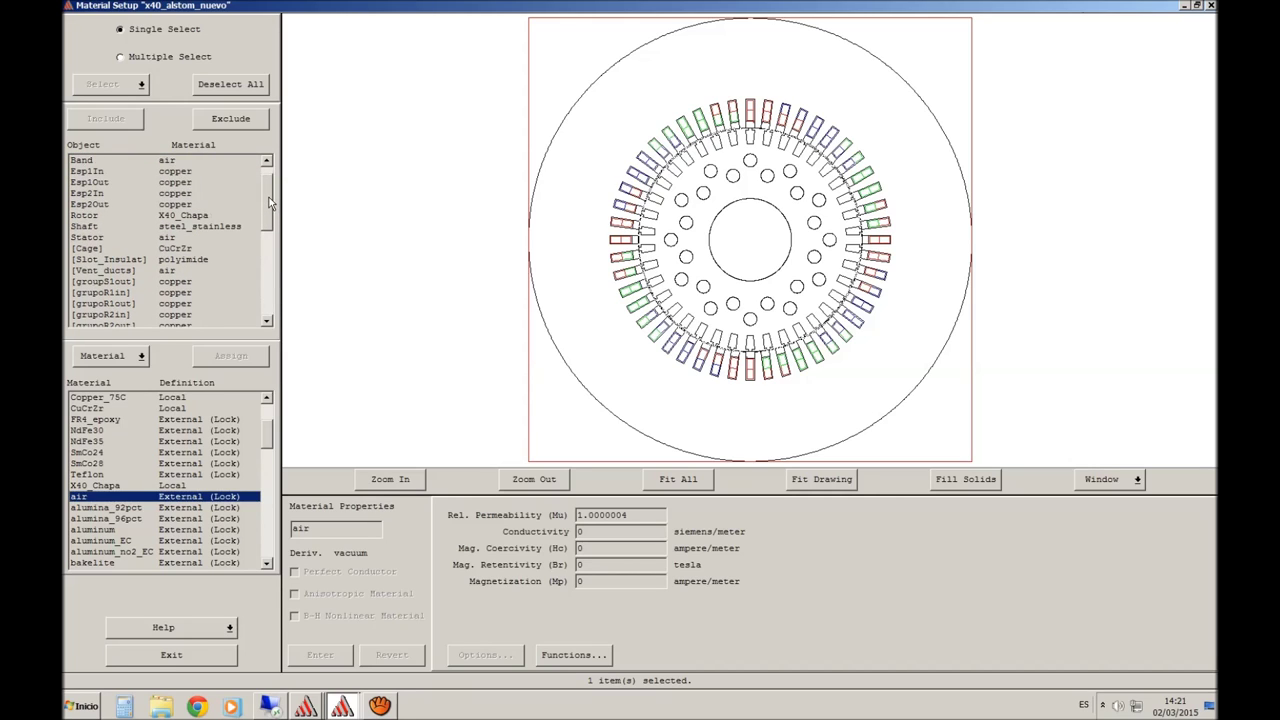
Check the materials assigned to Shaft and background, then exit Material Setup
left_click(90, 228)
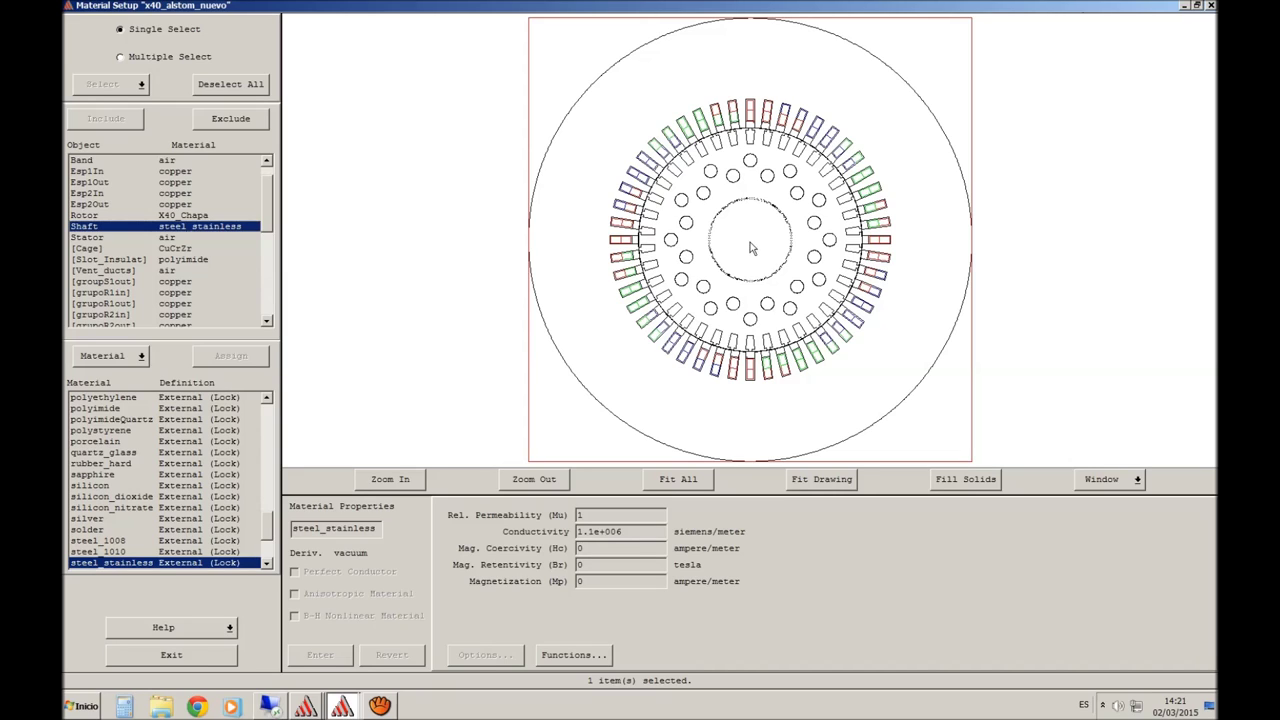
scroll(273, 530, "down", 1)
scroll(273, 530, "down", 1)
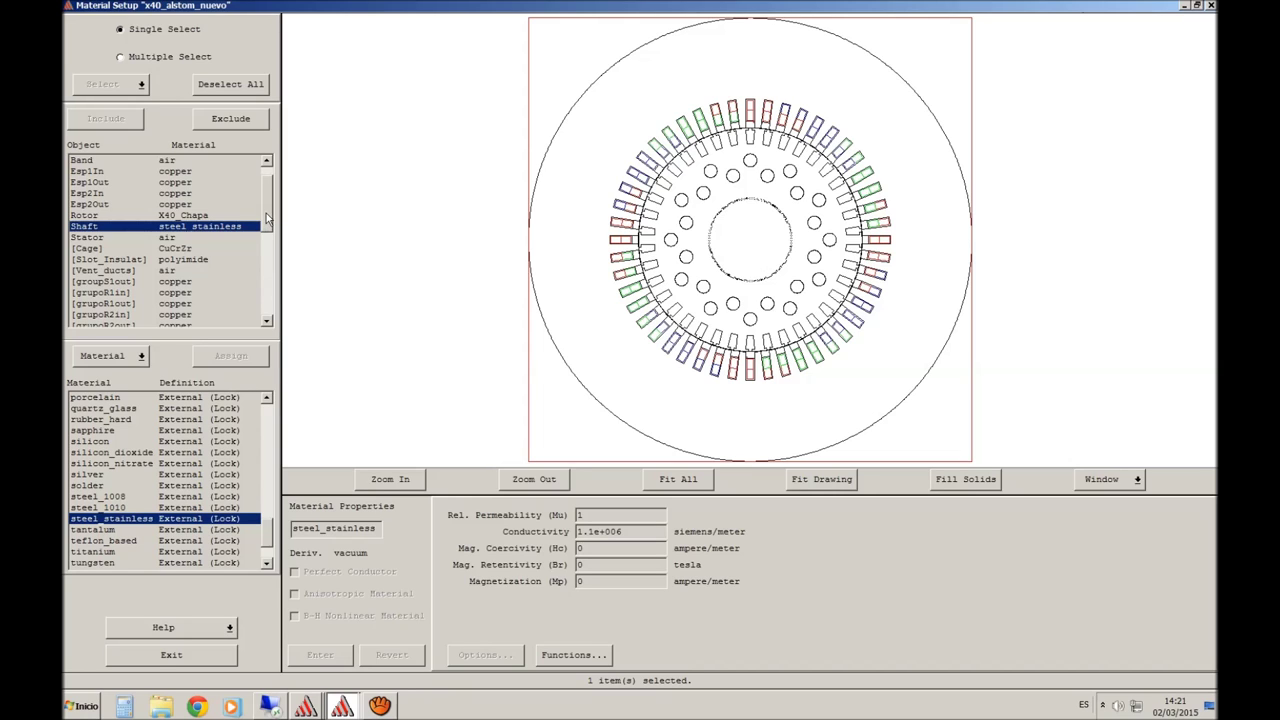
left_click_drag(266, 212, 260, 325)
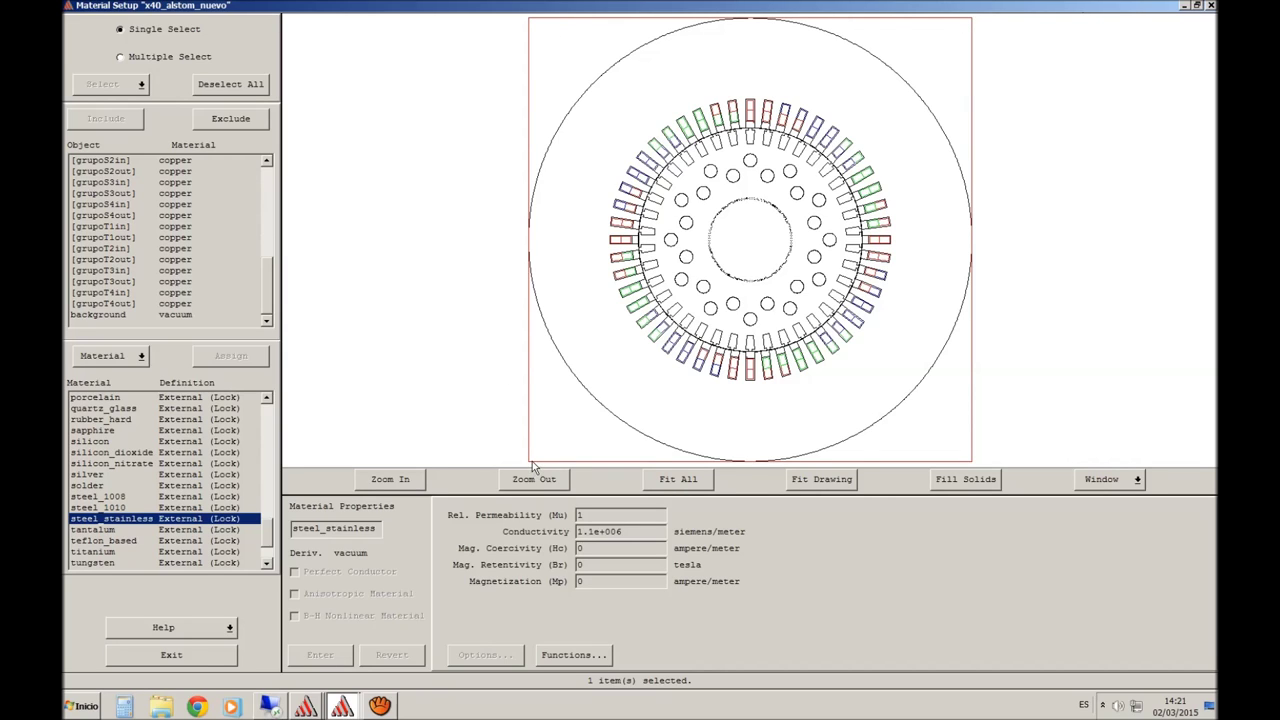
left_click(120, 314)
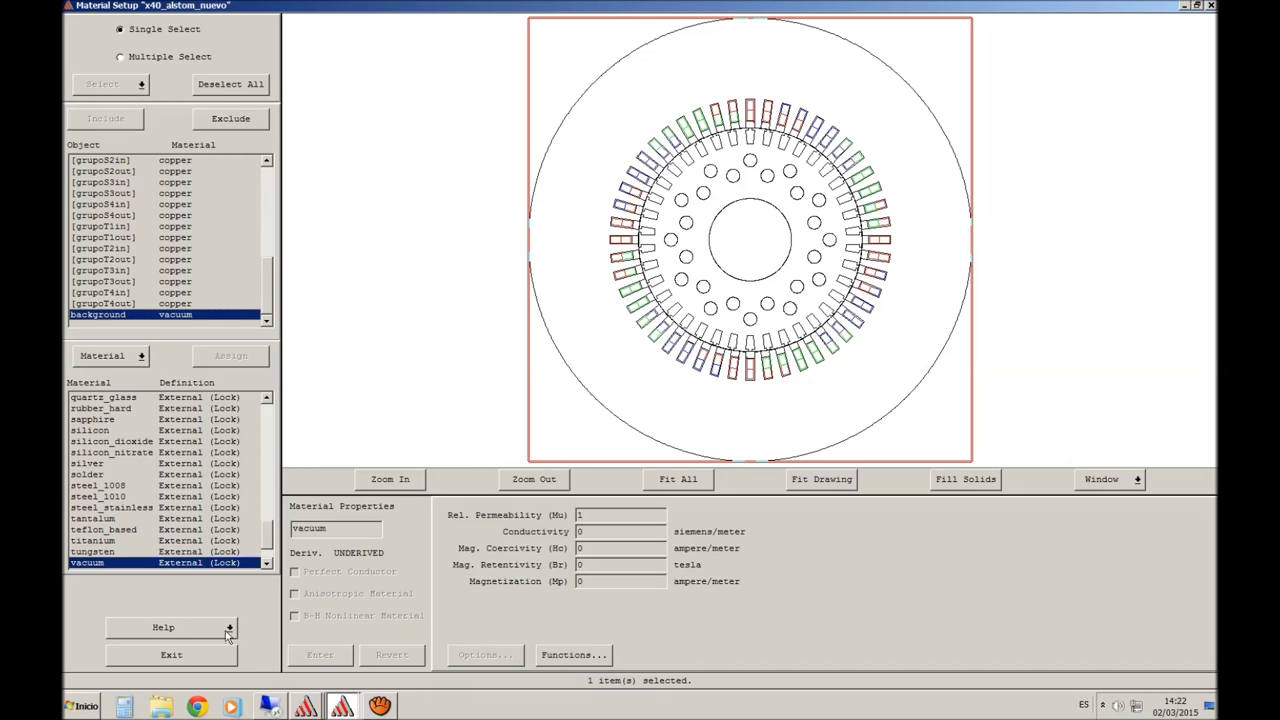
left_click(204, 654)
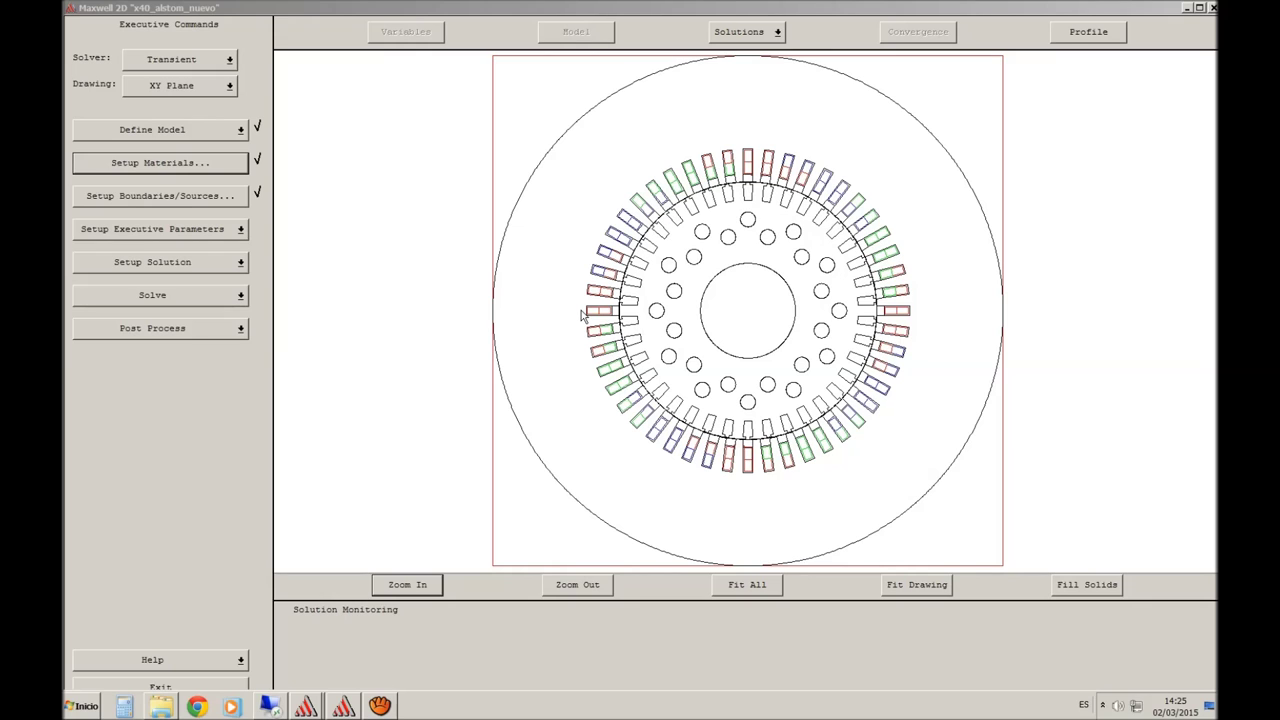
Open the 2D Boundary/Source Manager from Setup Boundaries/Sources
left_click(199, 198)
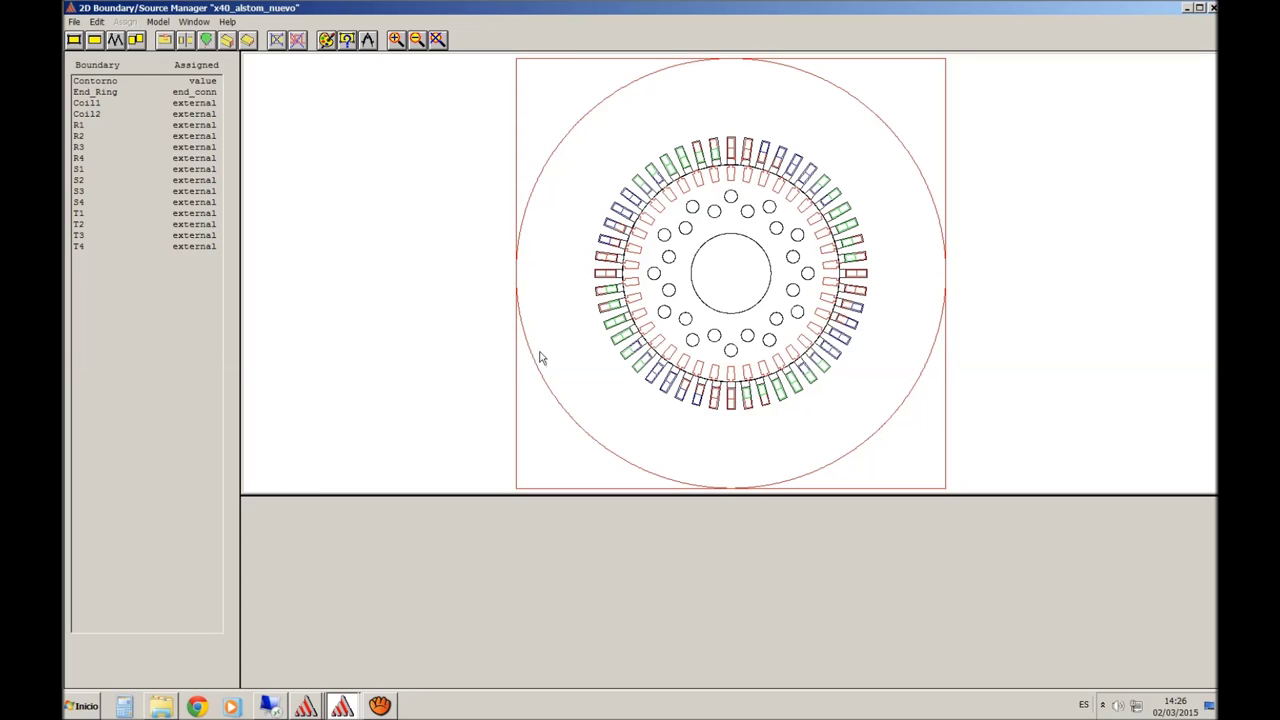
Display the Contorno boundary's vector potential of 0 weber/m
left_click(133, 84)
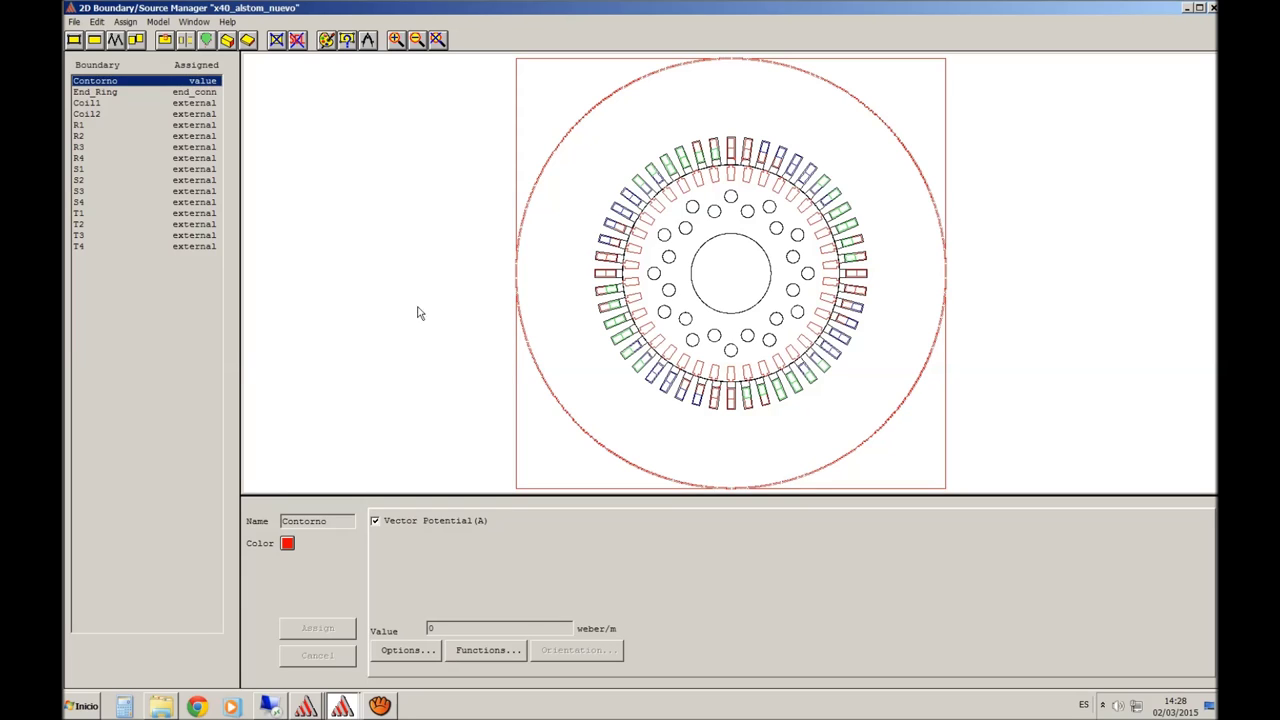
left_click(147, 94)
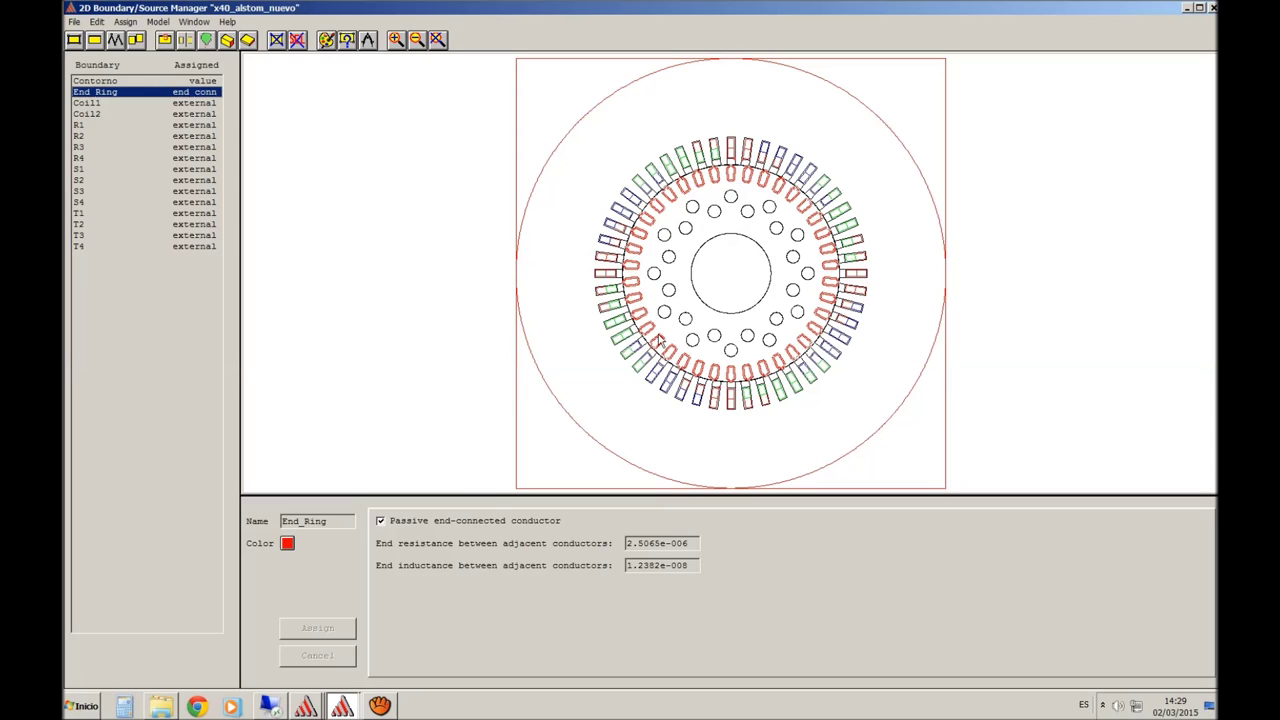
Select the inner ring of rotor bars by clicking to add them to End_Ring
left_click(97, 22)
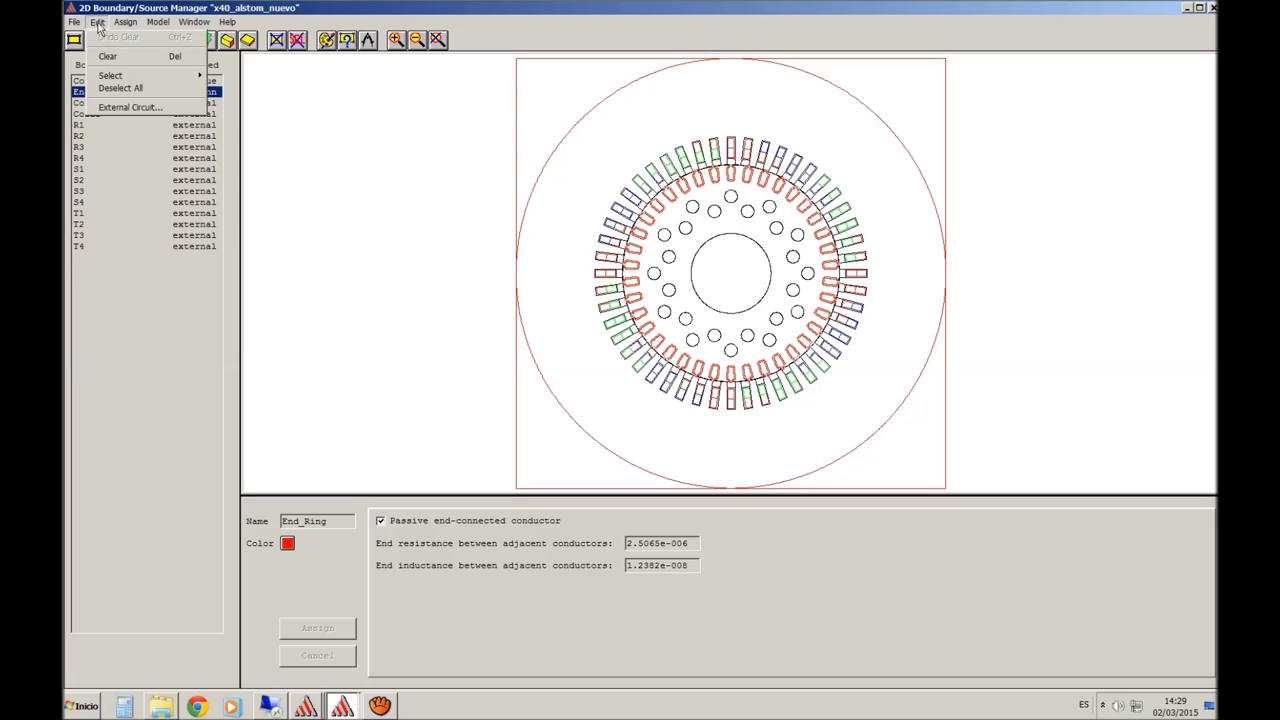
mouse_move(106, 76)
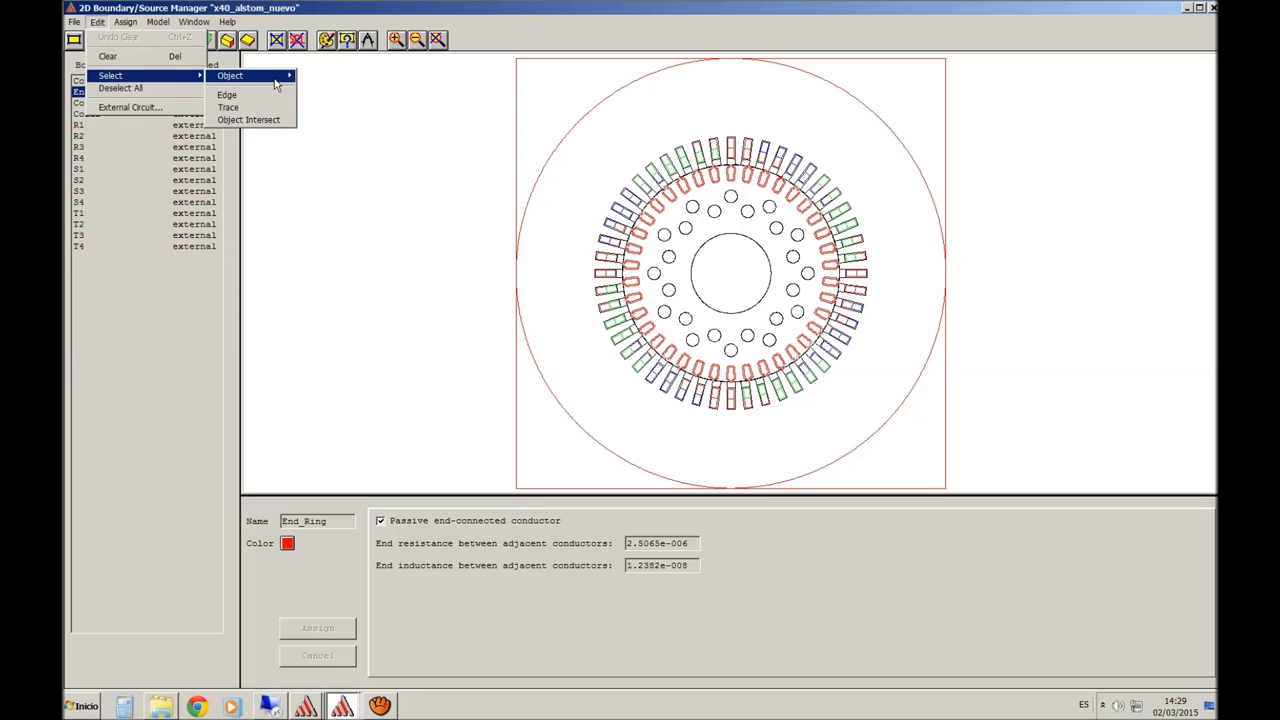
mouse_move(277, 86)
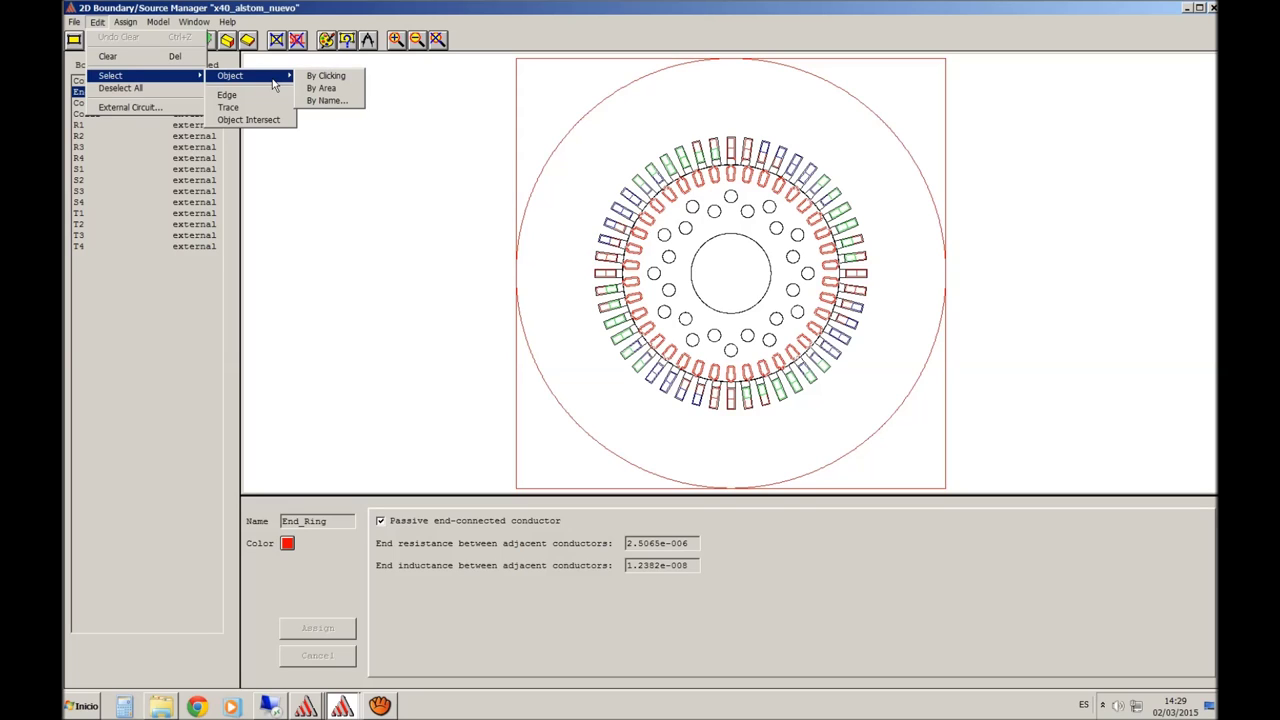
left_click(322, 76)
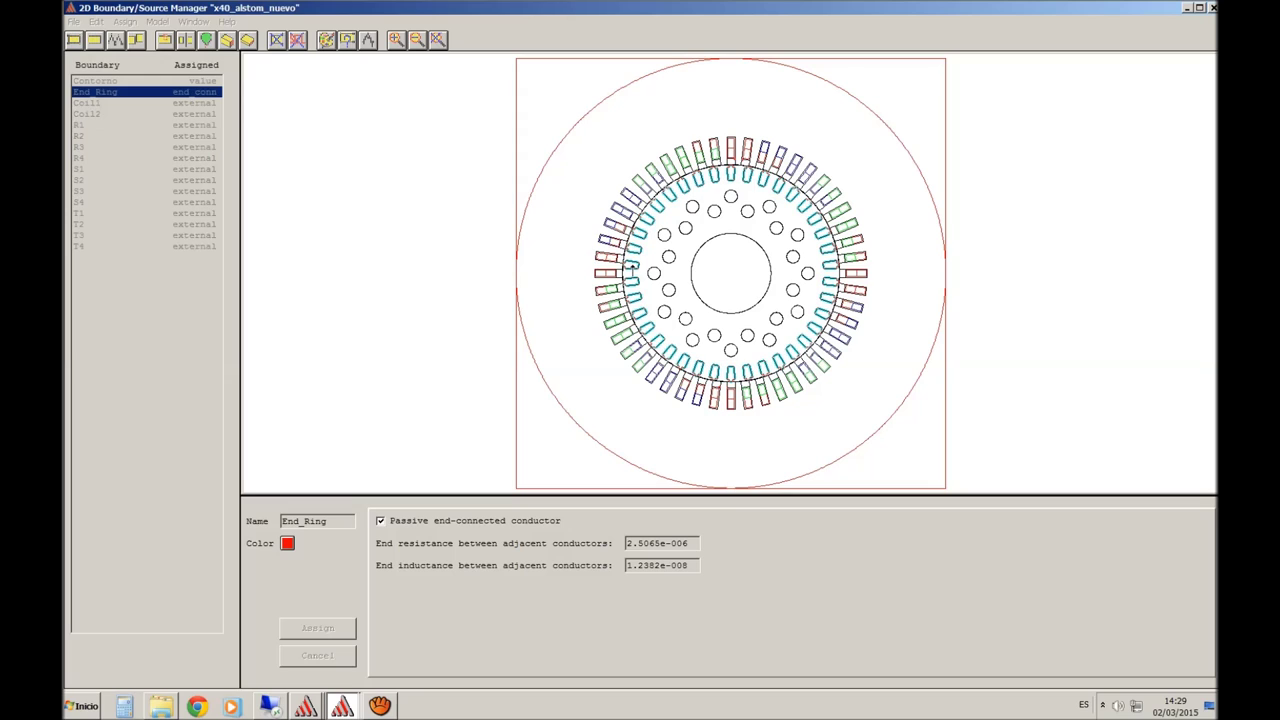
left_click(632, 266)
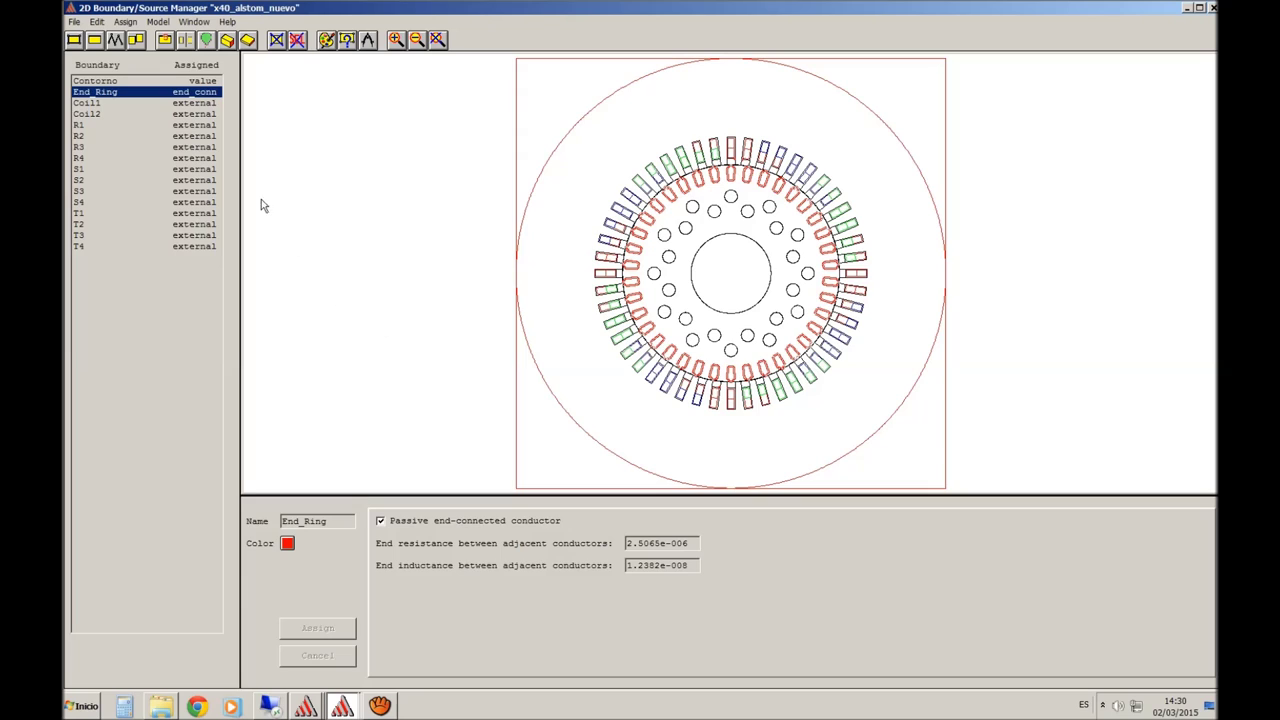
Assign an End Connection to the selected rotor bars from the Assign menu
left_click(124, 22)
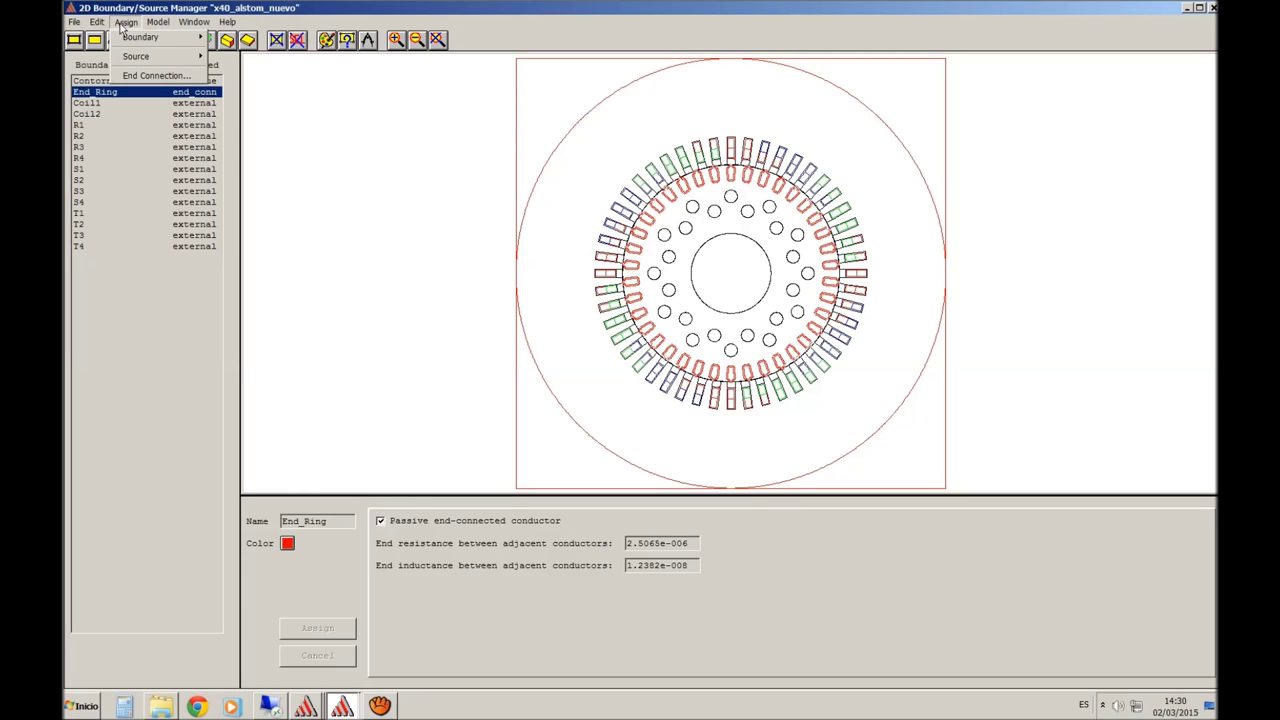
mouse_move(128, 40)
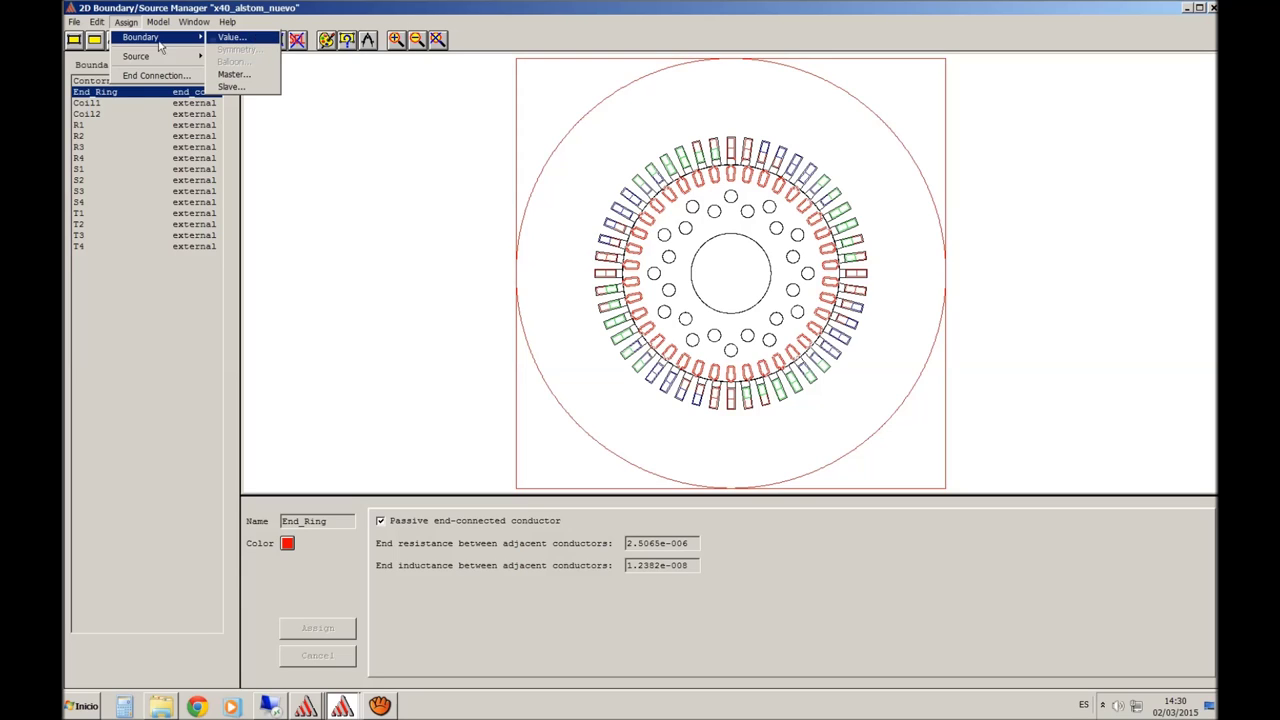
mouse_move(136, 62)
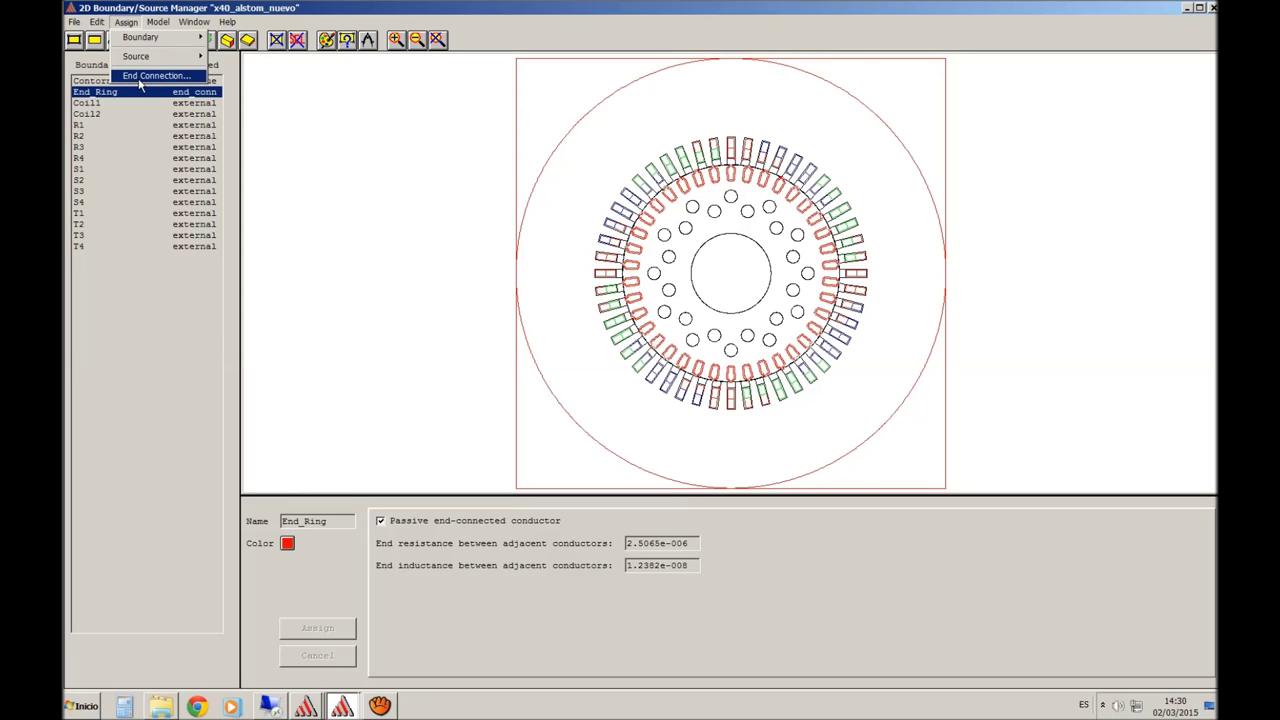
mouse_move(142, 40)
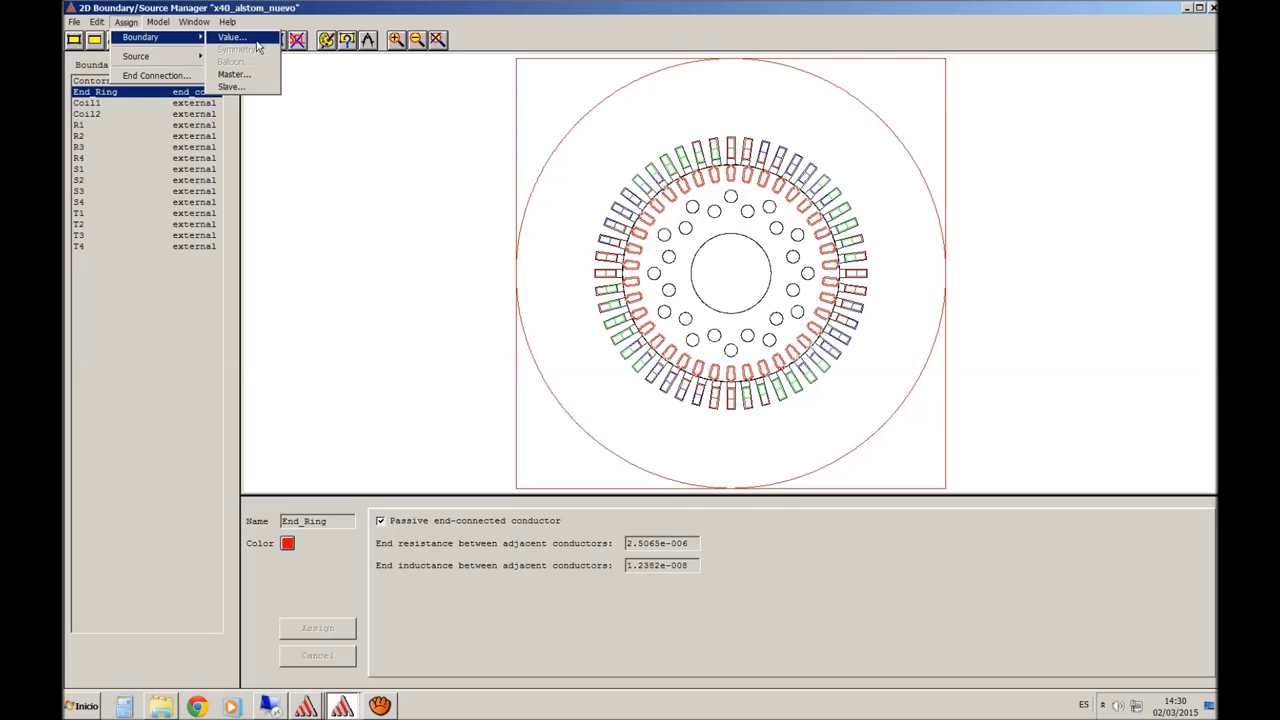
left_click(152, 78)
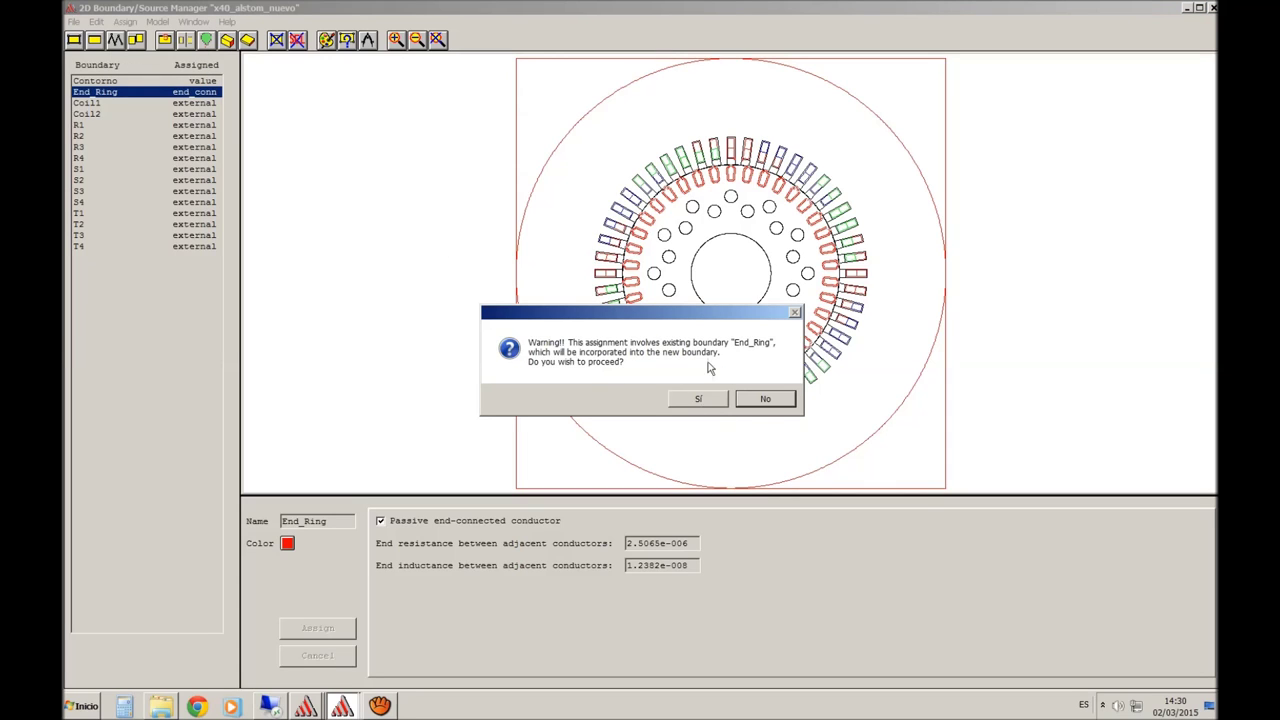
left_click(762, 399)
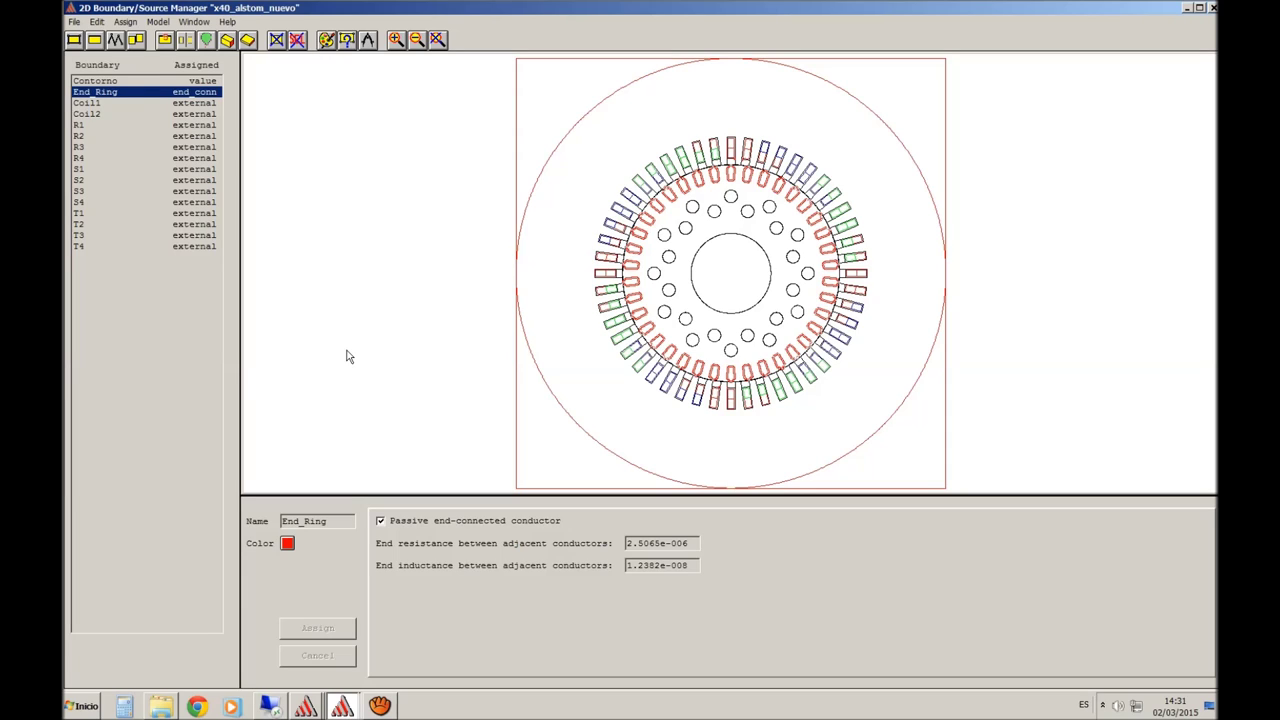
Show the R1 winding's settings: external connection with stranded conductors
left_click(126, 22)
mouse_move(205, 43)
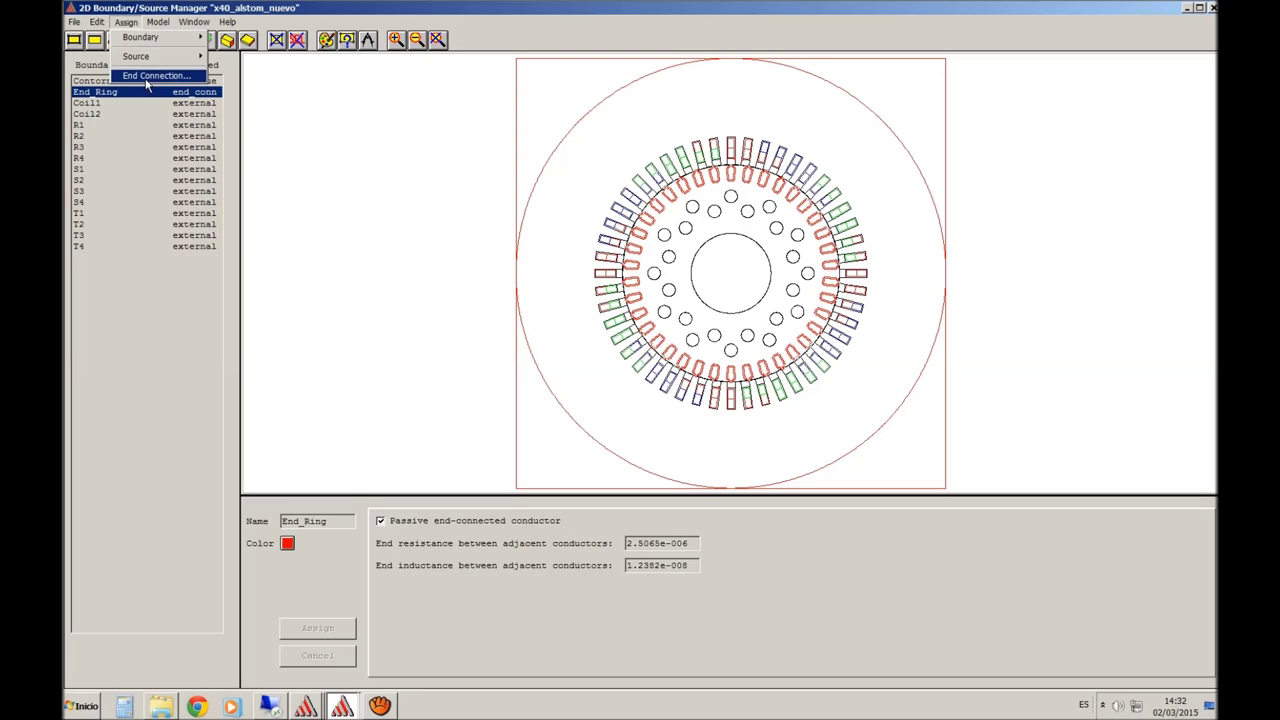
mouse_move(162, 64)
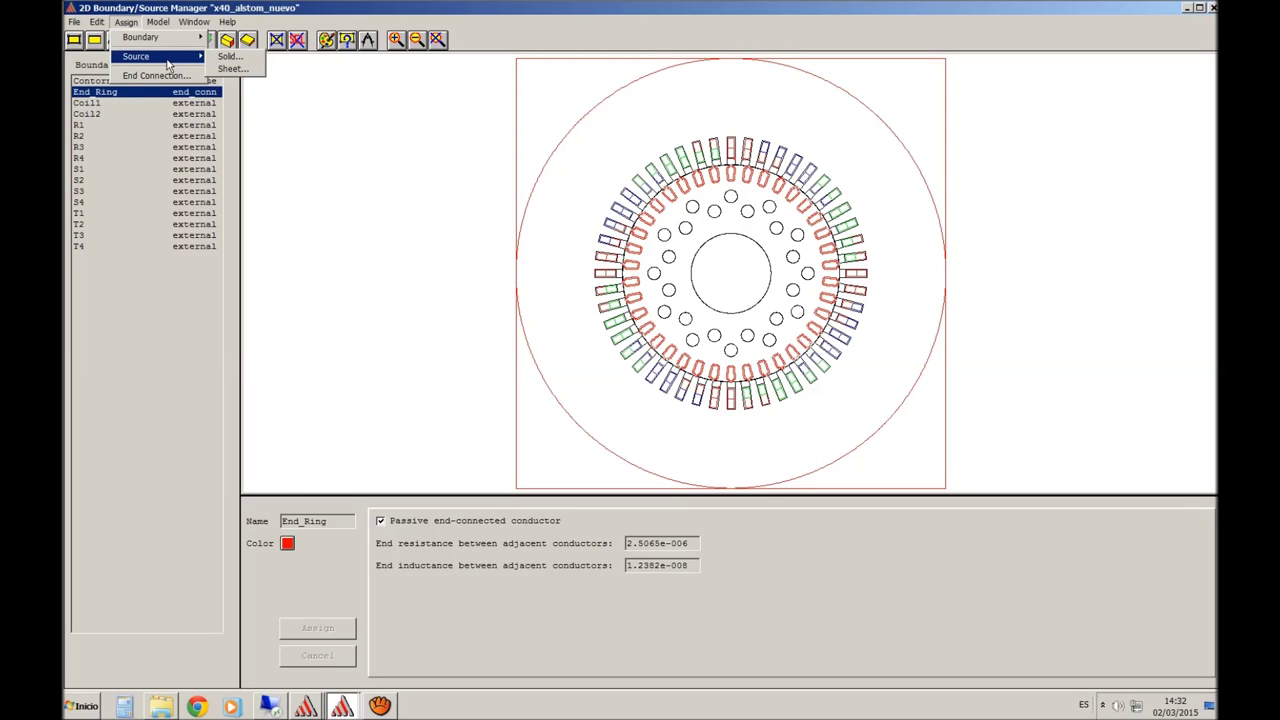
left_click(77, 126)
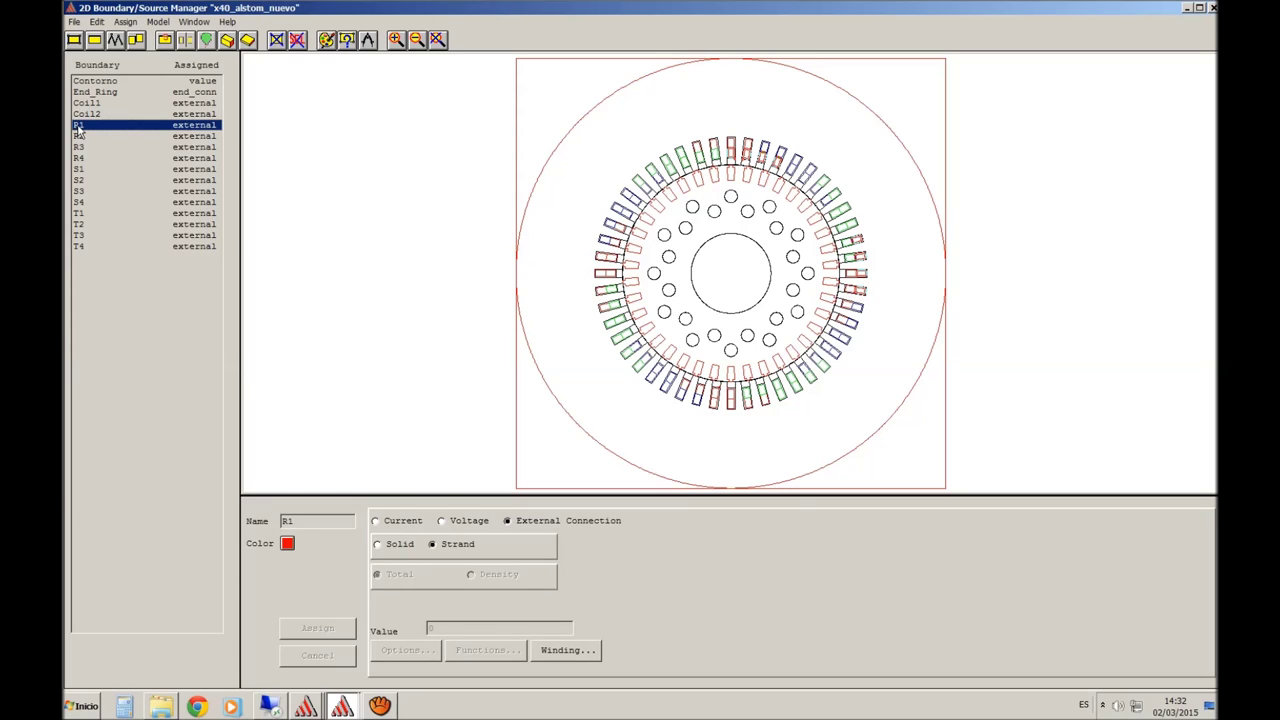
left_click(77, 127, "ctrl")
left_click(77, 128)
Clear all selections and switch to selecting objects by clicking
left_click(97, 24)
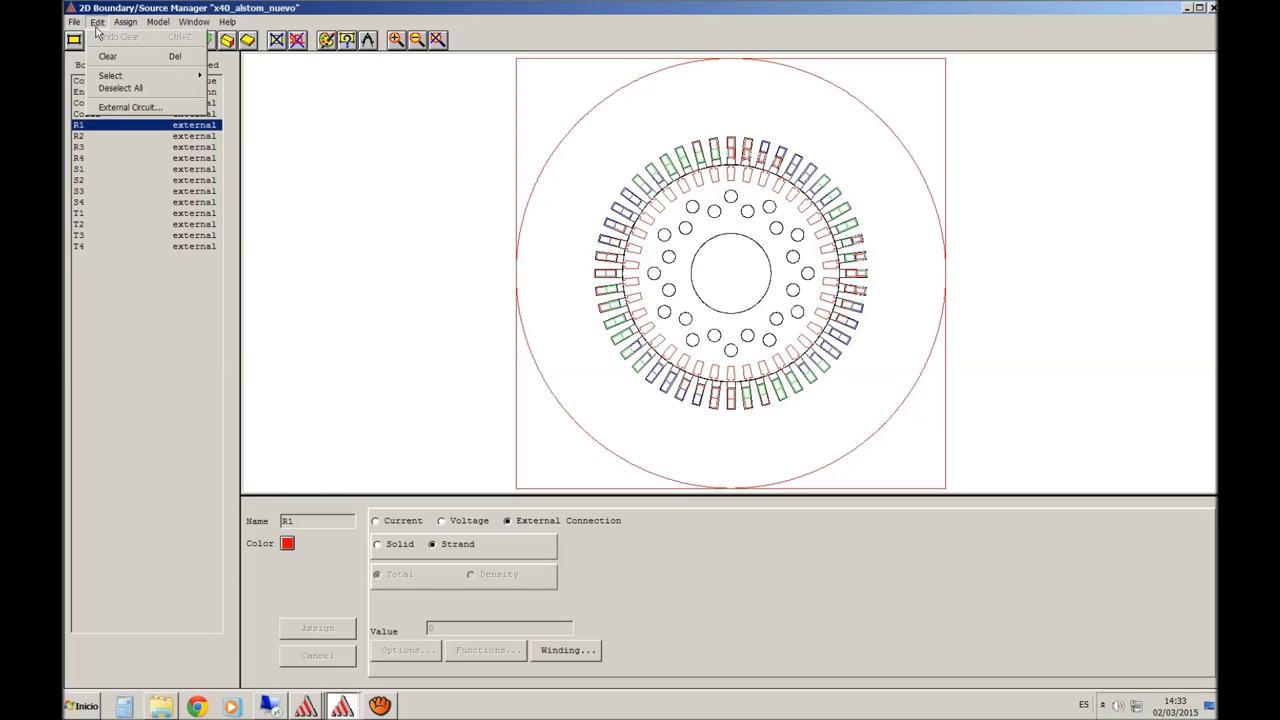
left_click(131, 89)
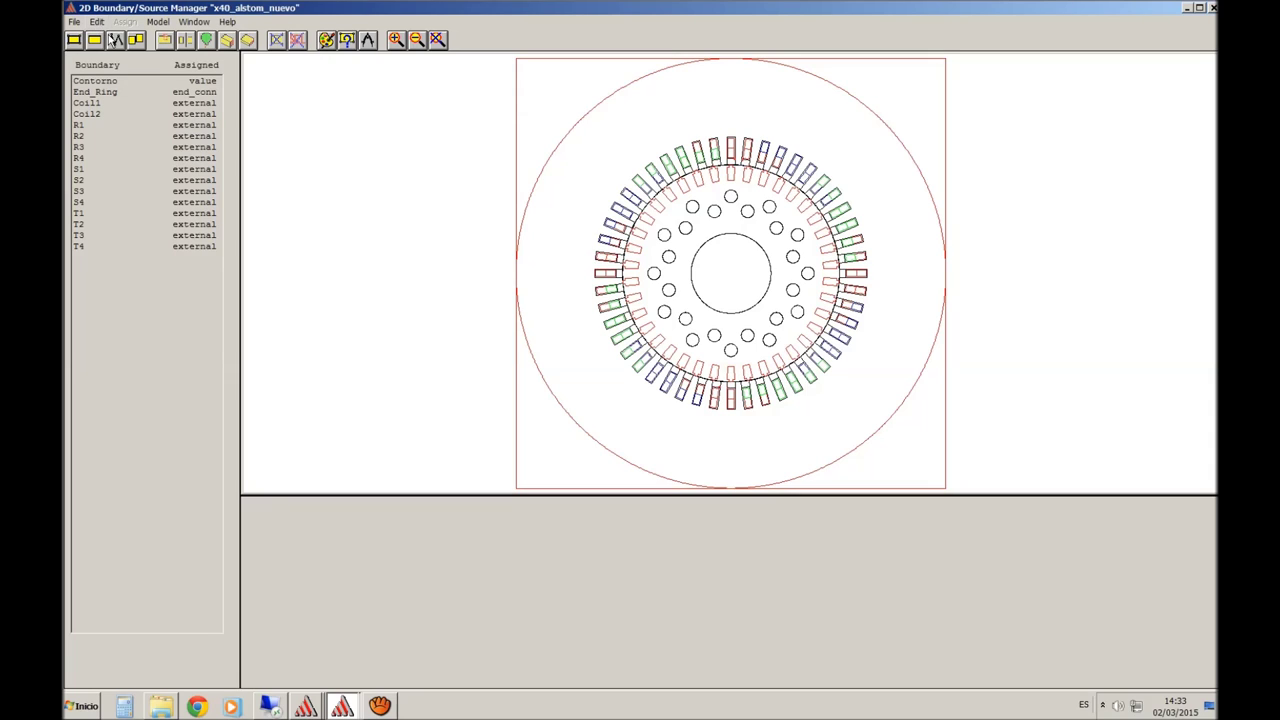
left_click(97, 22)
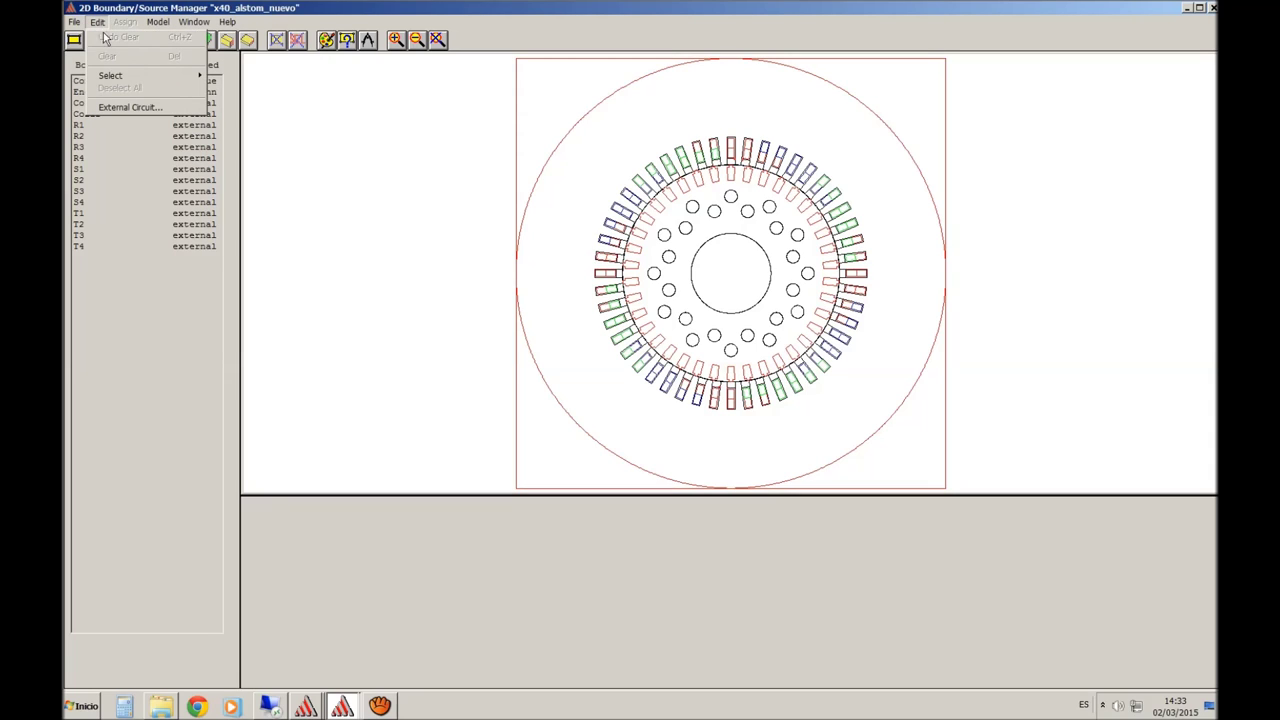
mouse_move(124, 78)
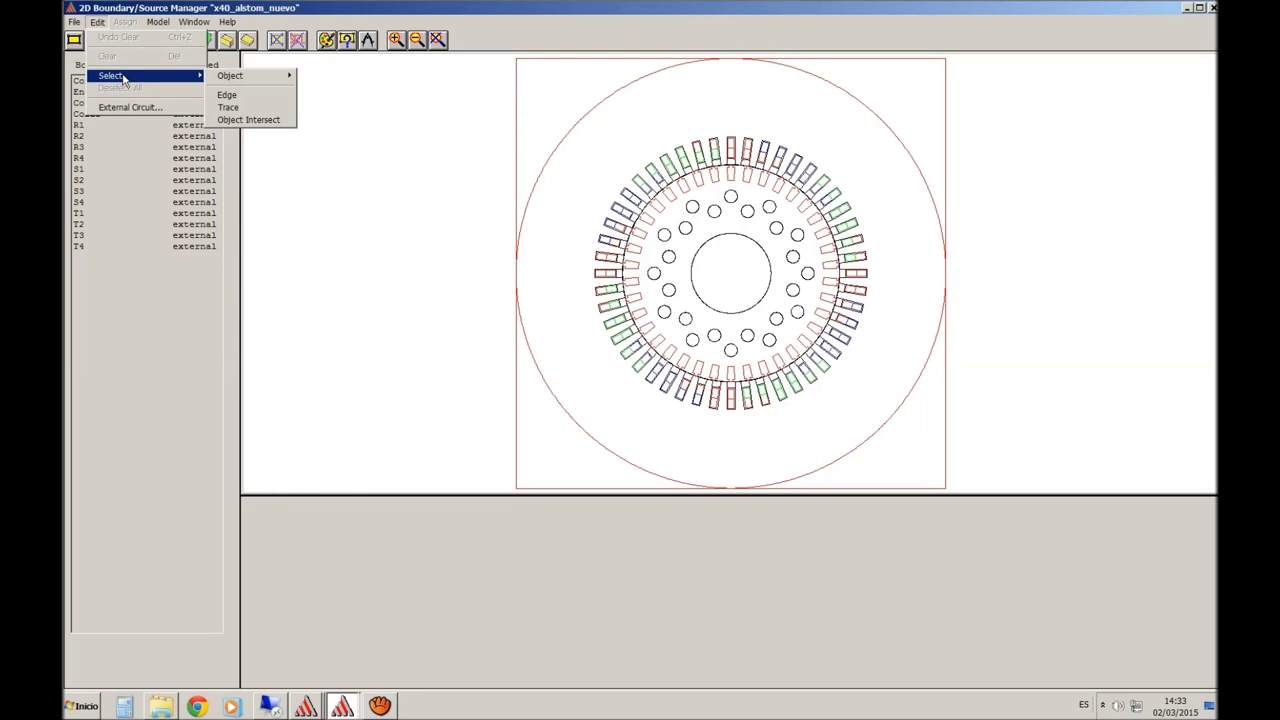
mouse_move(230, 77)
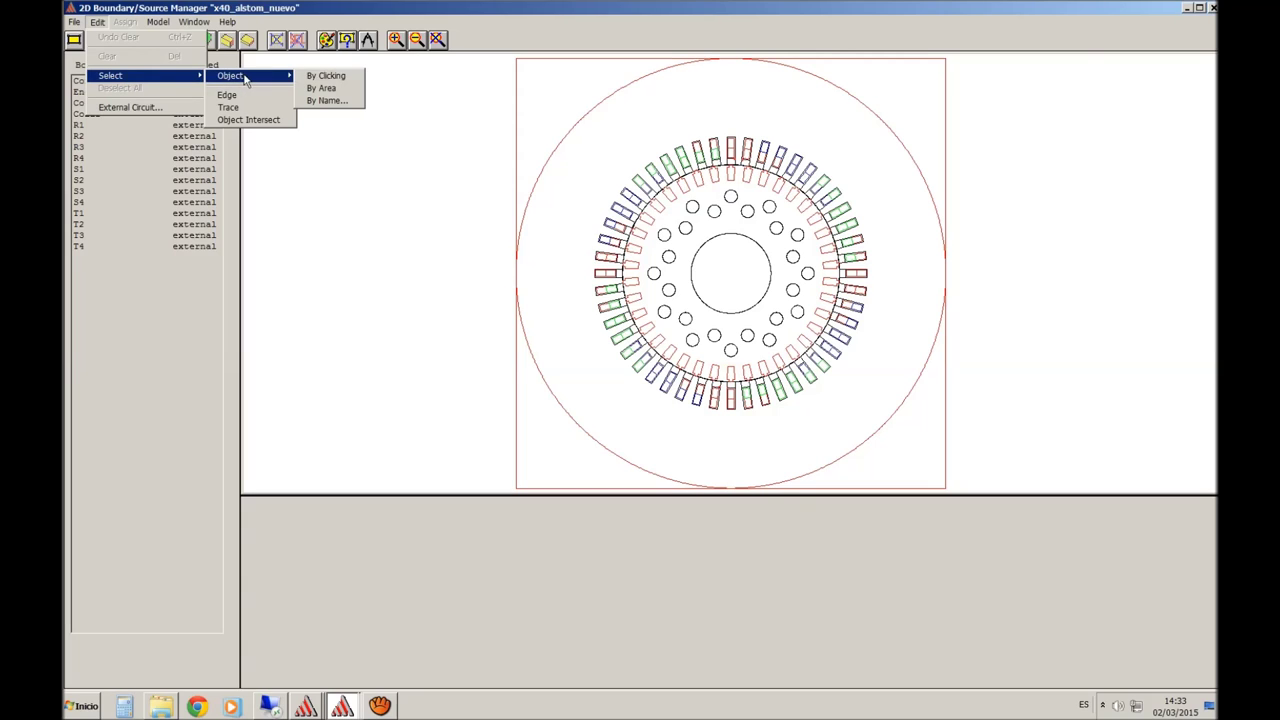
left_click(315, 77)
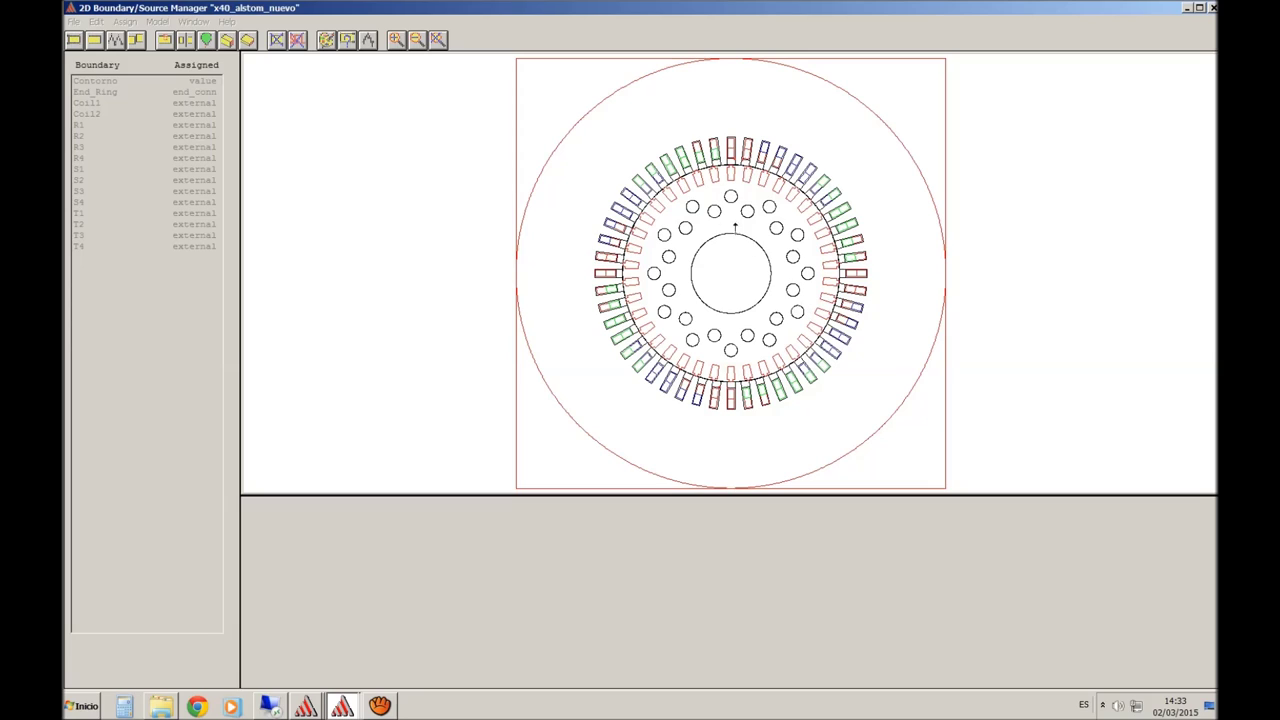
Pick the top and right-side stator coil slots and finish the selection
left_click(729, 160)
left_click(858, 257)
left_click(858, 241)
right_click(326, 195)
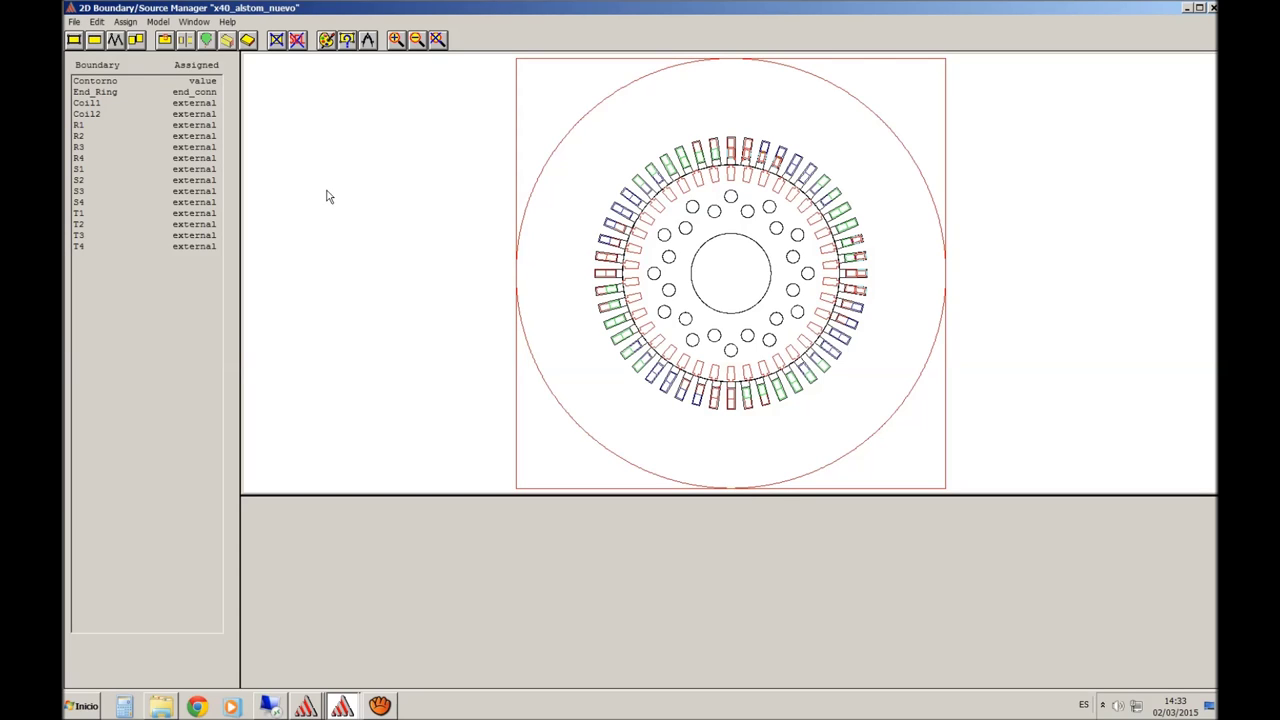
left_click(125, 21)
mouse_move(135, 57)
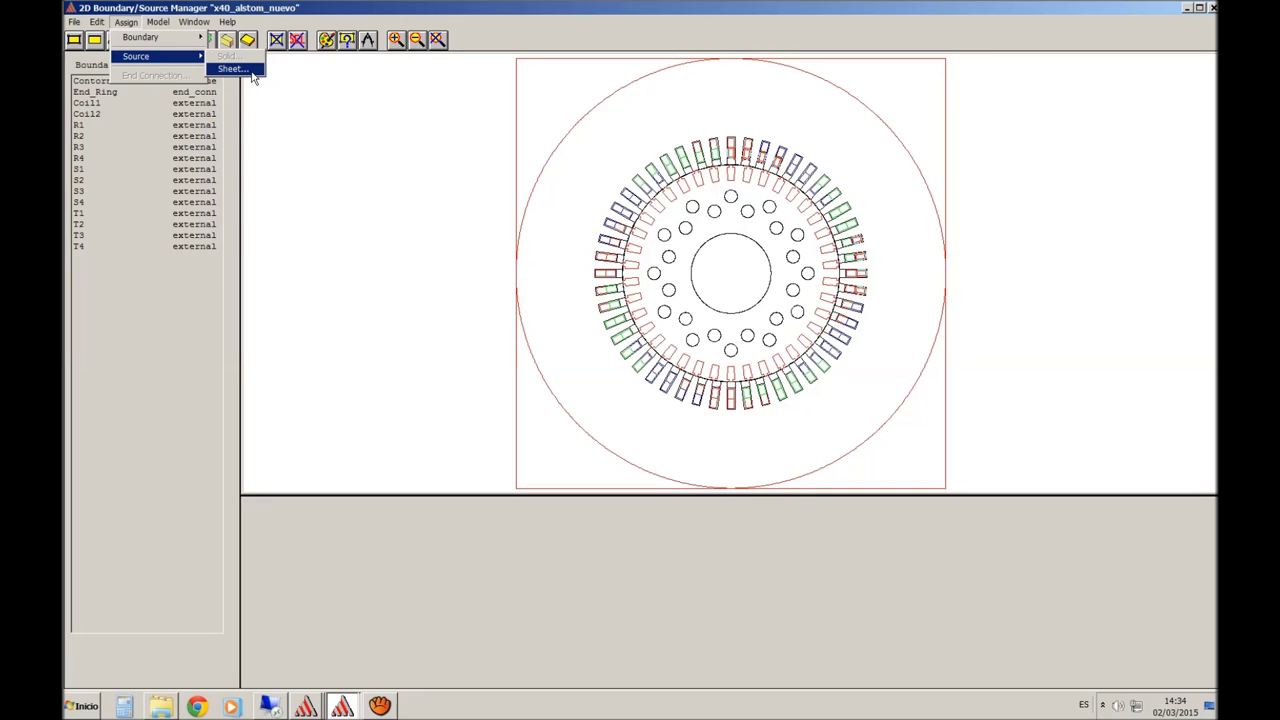
Close the Assign menu and display R1's stranded external-connection settings
left_click(312, 160)
left_click(97, 127)
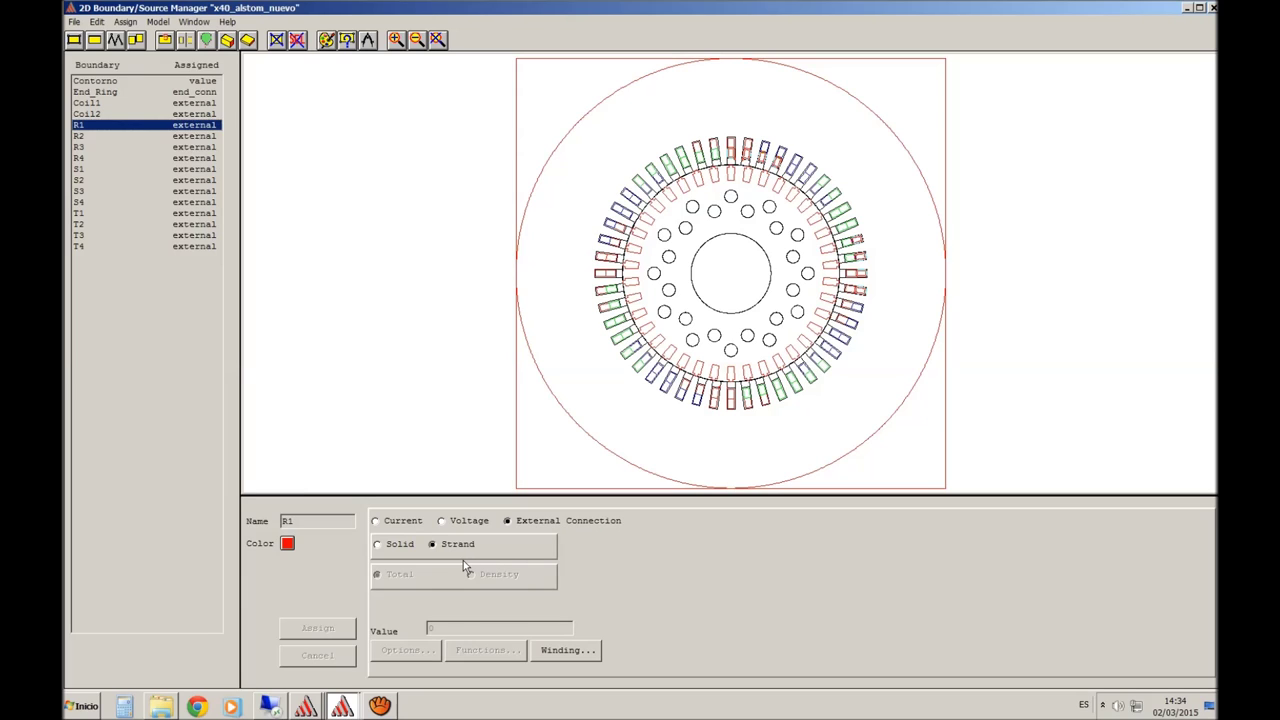
Configure R1's winding: grupoR1in positive, grupoR1out negative, 96 turns, 1 parallel branch
left_click(562, 652)
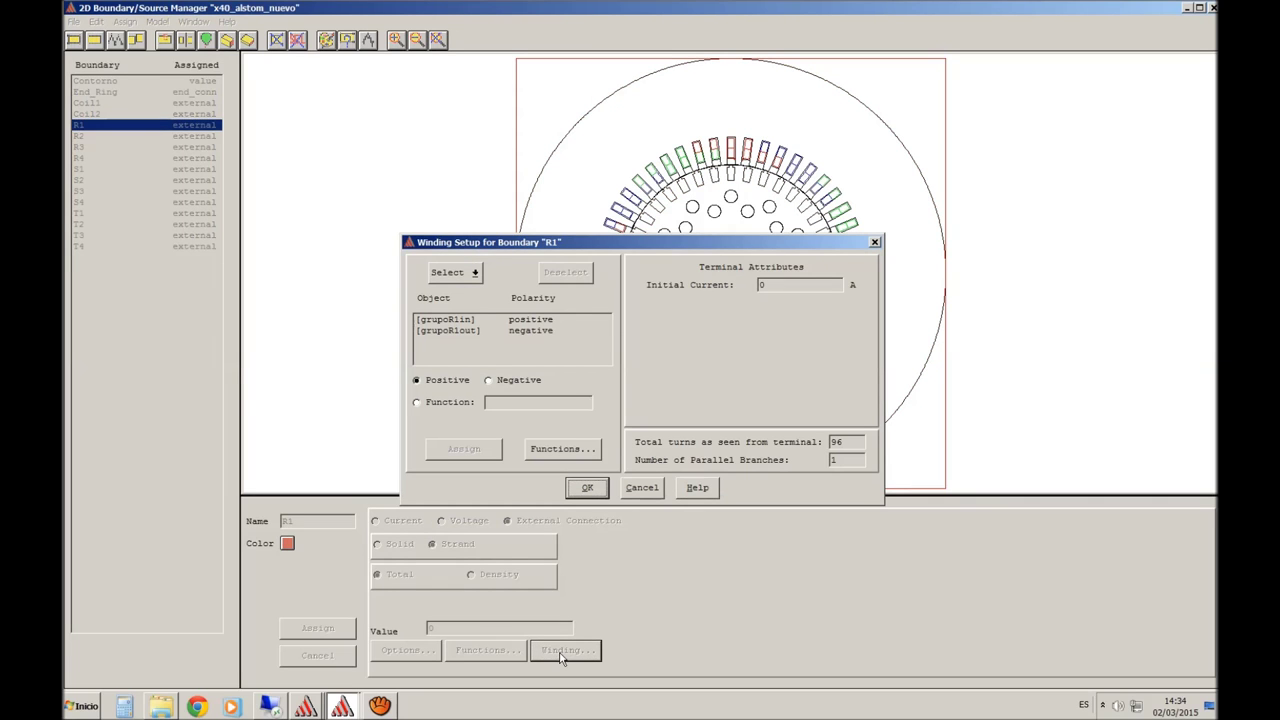
left_click_drag(727, 248, 428, 90)
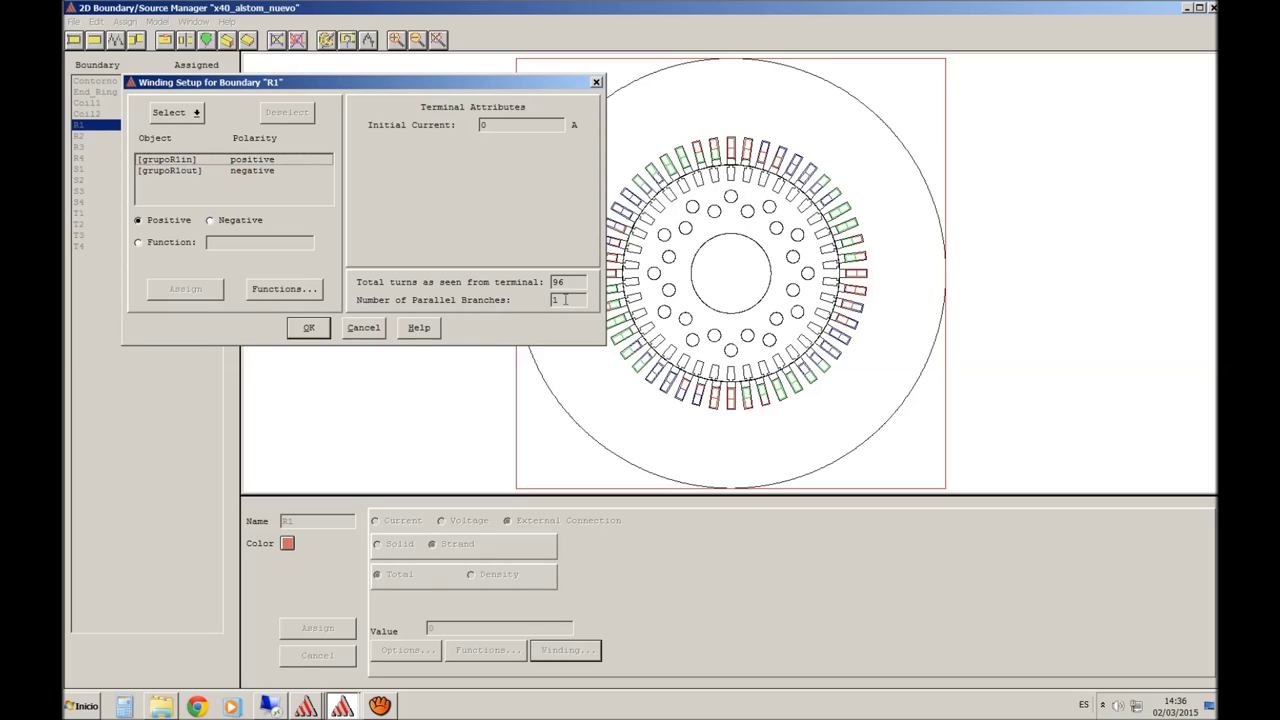
left_click(310, 328)
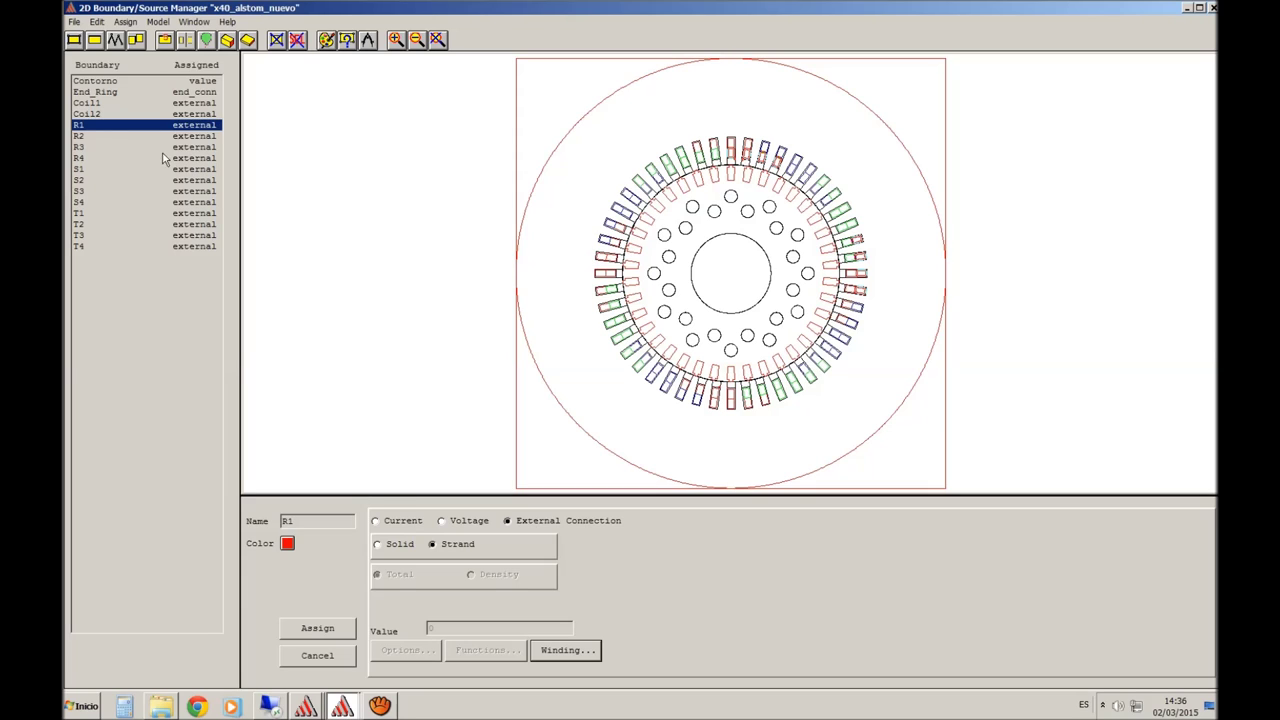
Dismiss the Assign menu unused, then inspect the Contorno boundary and Coil1 source settings
left_click(121, 23)
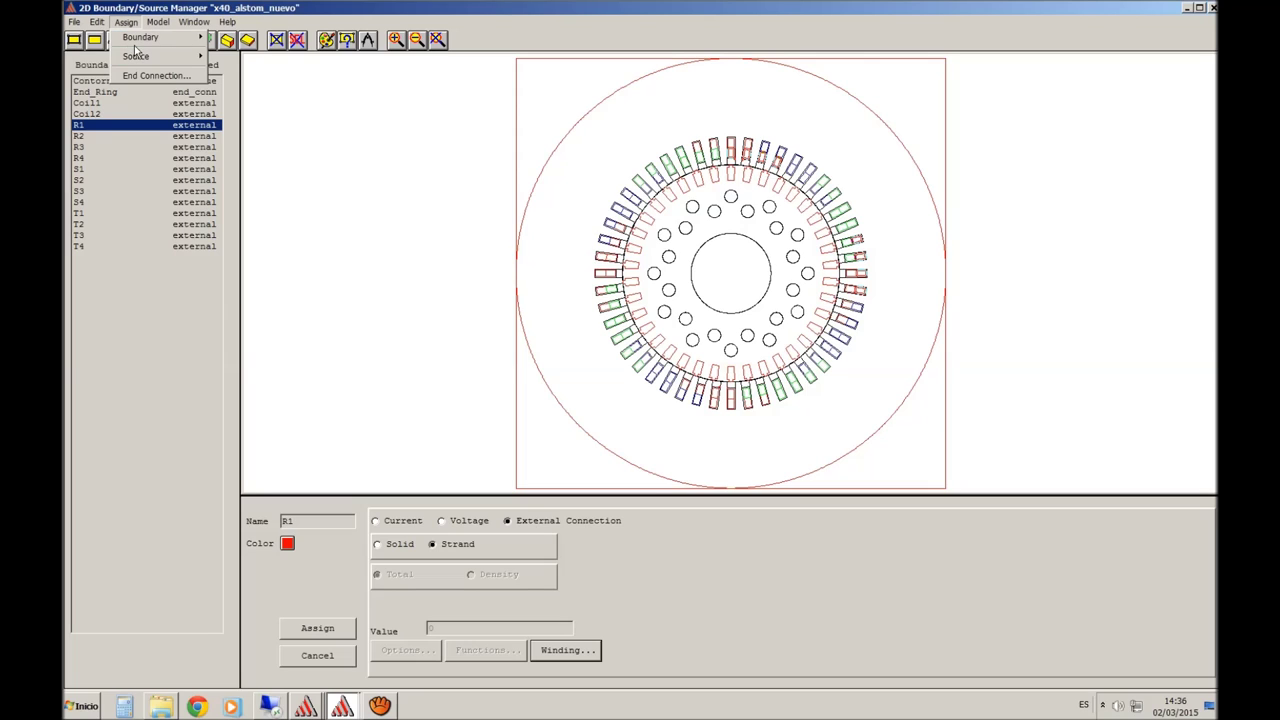
mouse_move(139, 43)
left_click(111, 306)
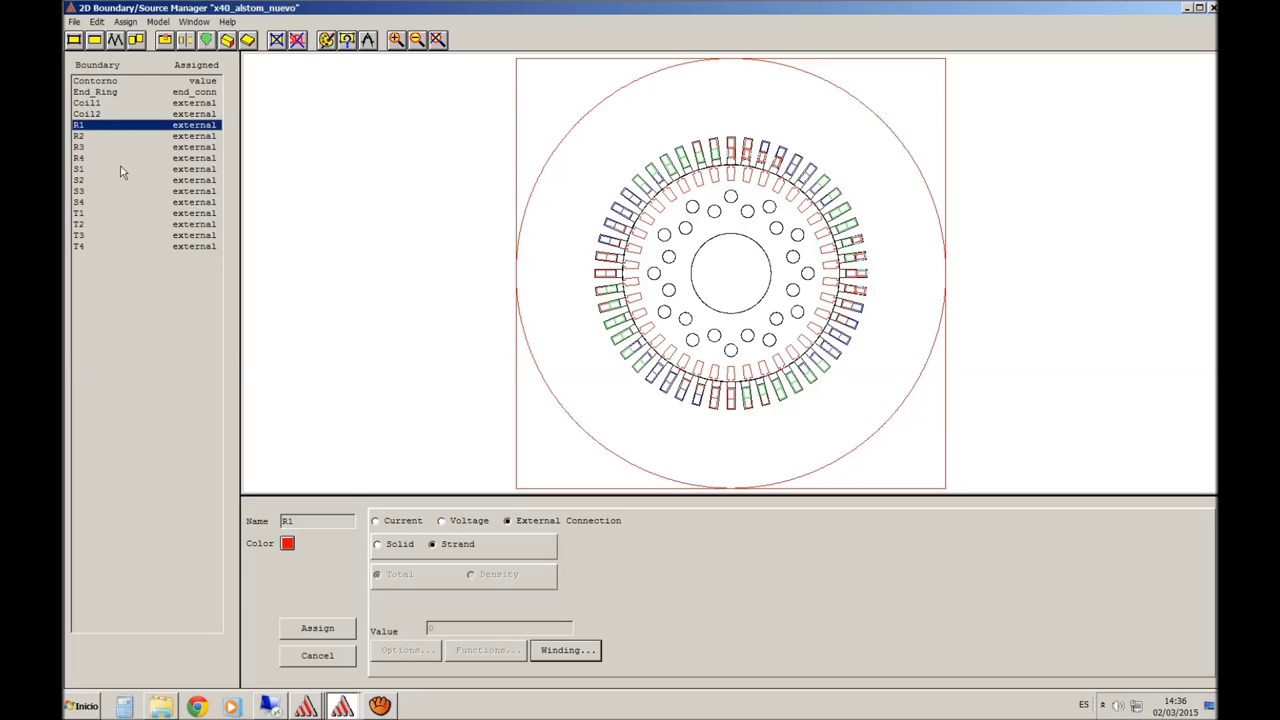
left_click(121, 81)
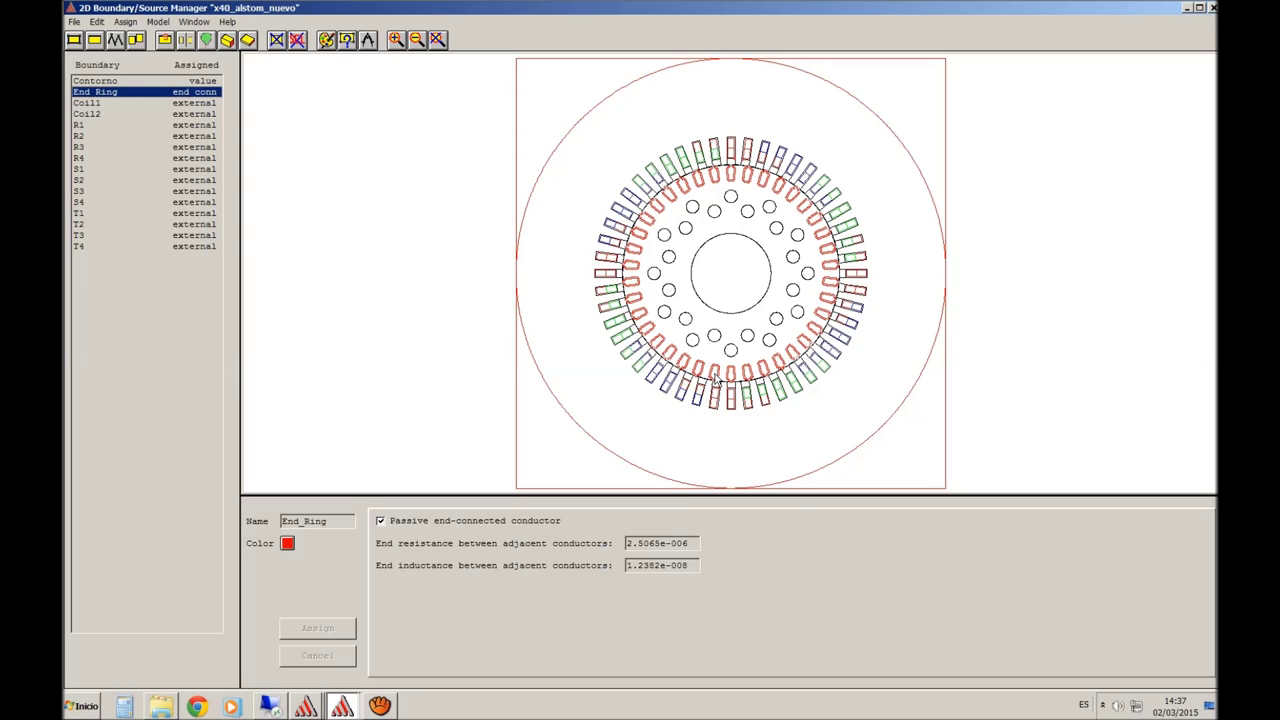
left_click(94, 104)
Check Coil2's solid external-connection settings and zoom into a few stator slots, then fit the view
left_click(94, 115)
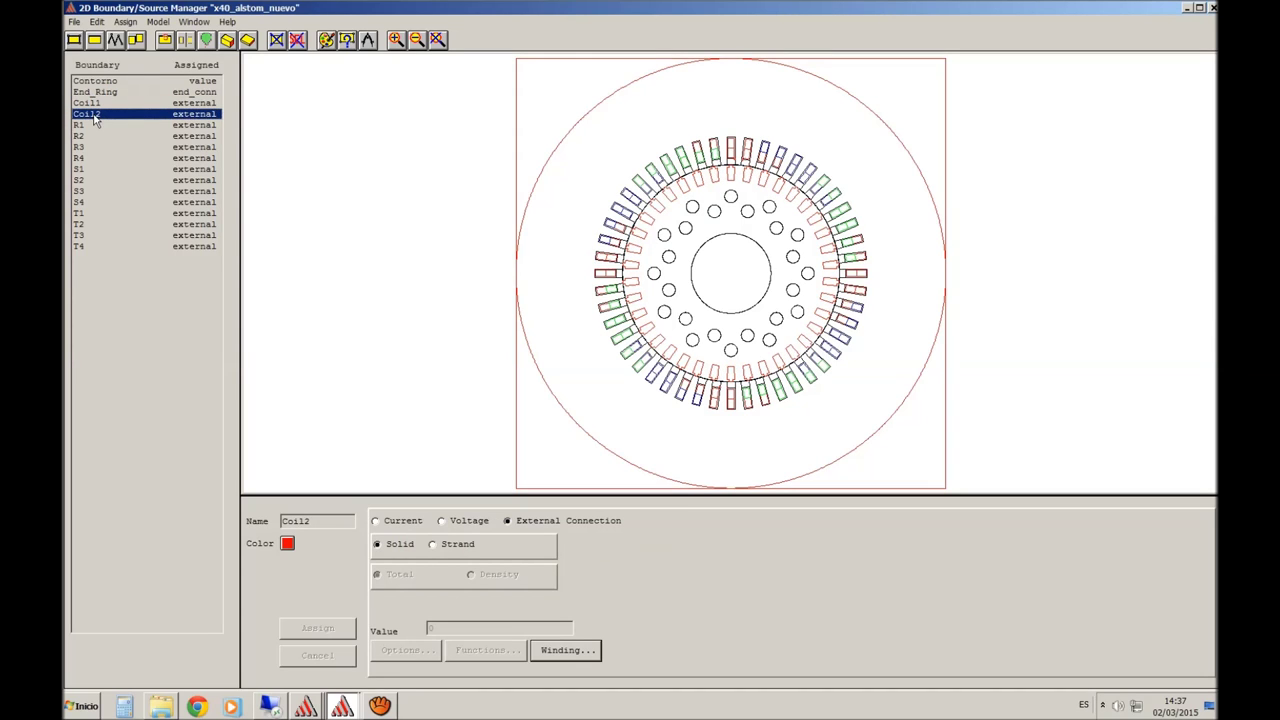
left_click(396, 41)
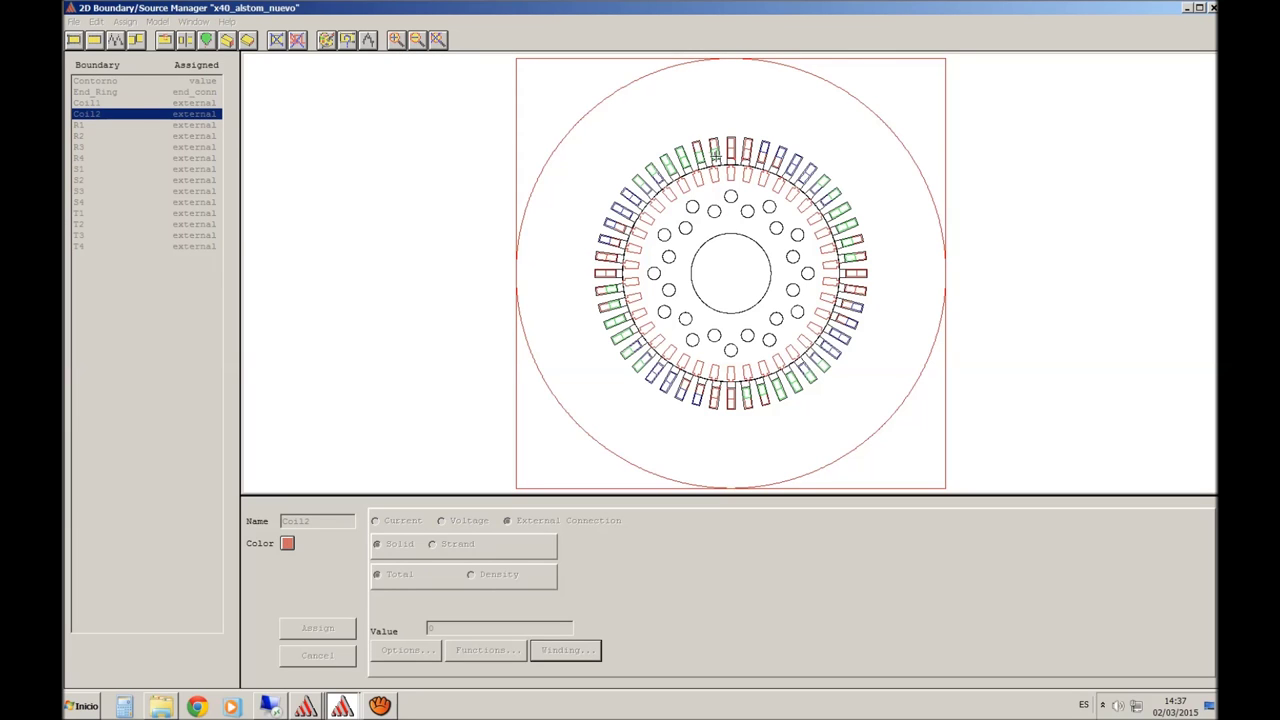
left_click_drag(713, 153, 768, 189)
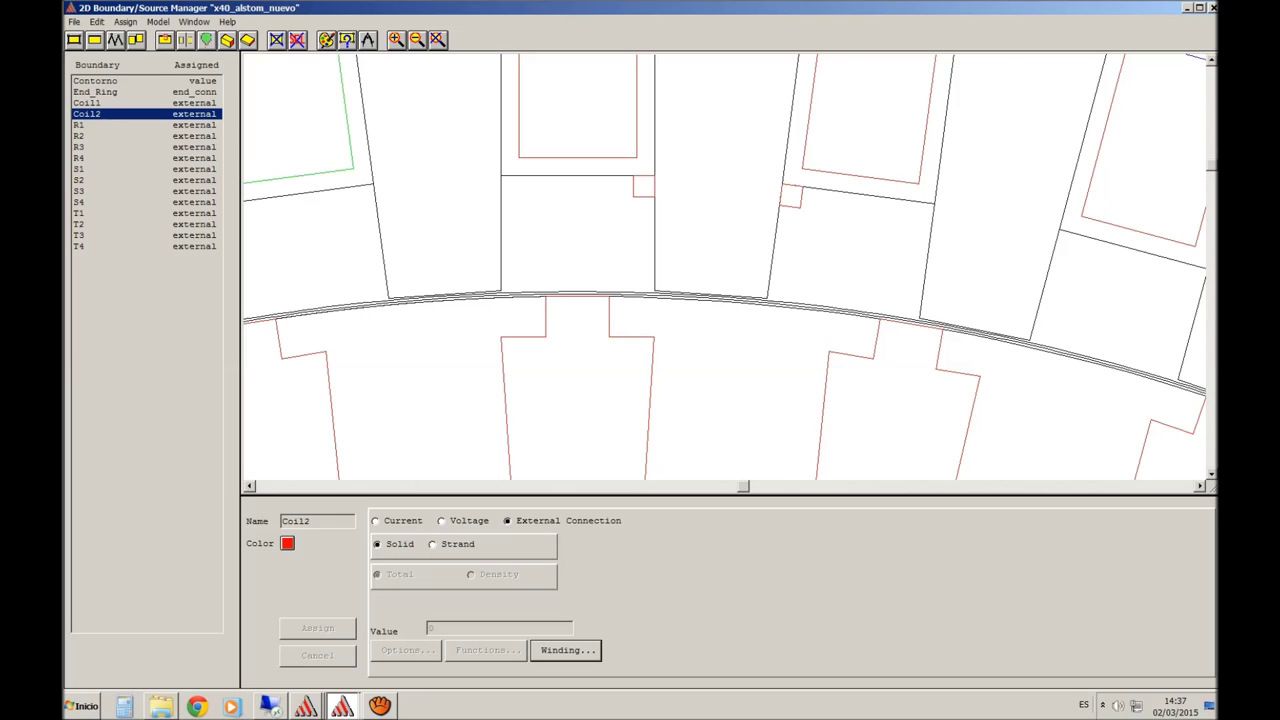
left_click(439, 41)
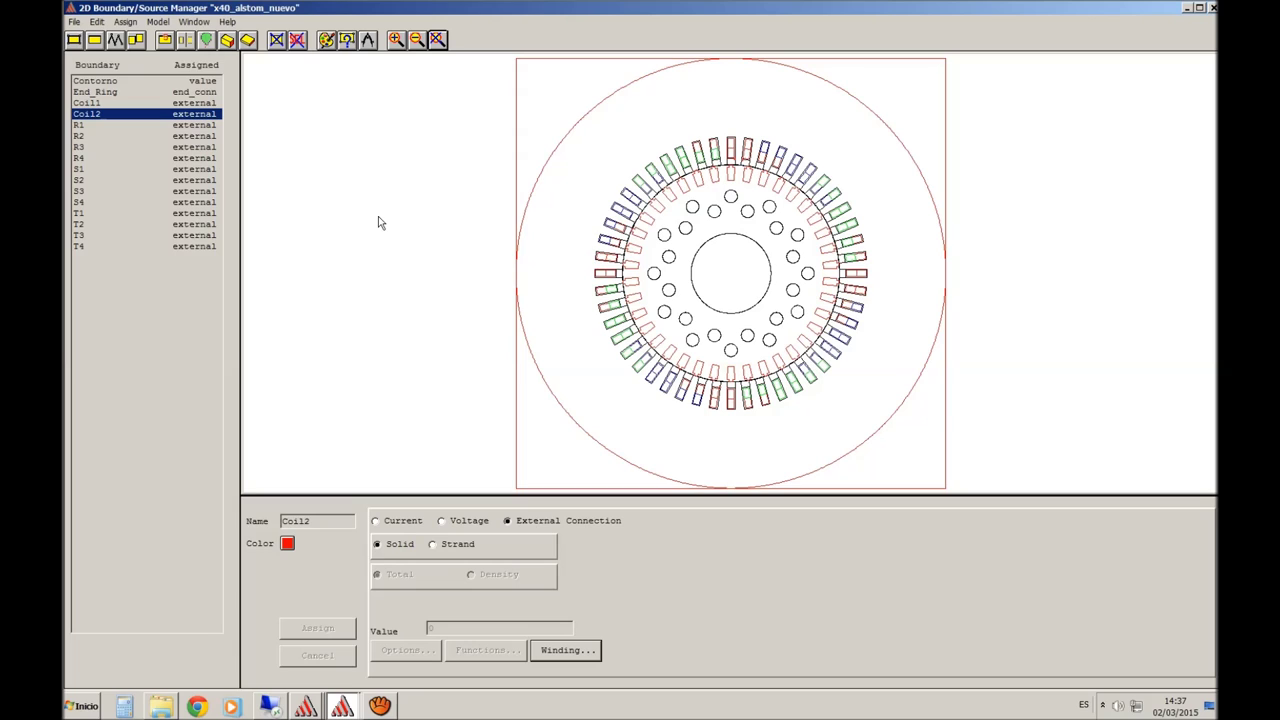
Step through rotor conductors R1, R2, R3 and R4 twice, checking their slots and Solid/Strand setting
left_click(85, 125)
left_click(85, 138)
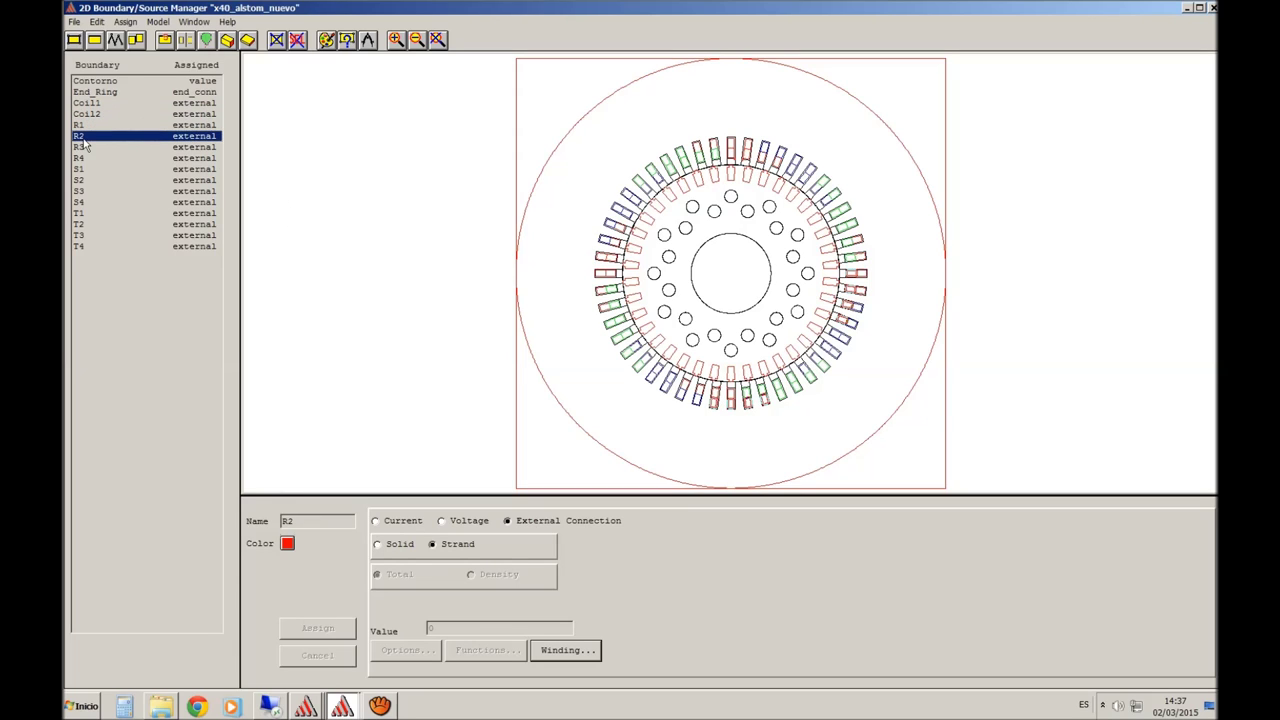
left_click(85, 147)
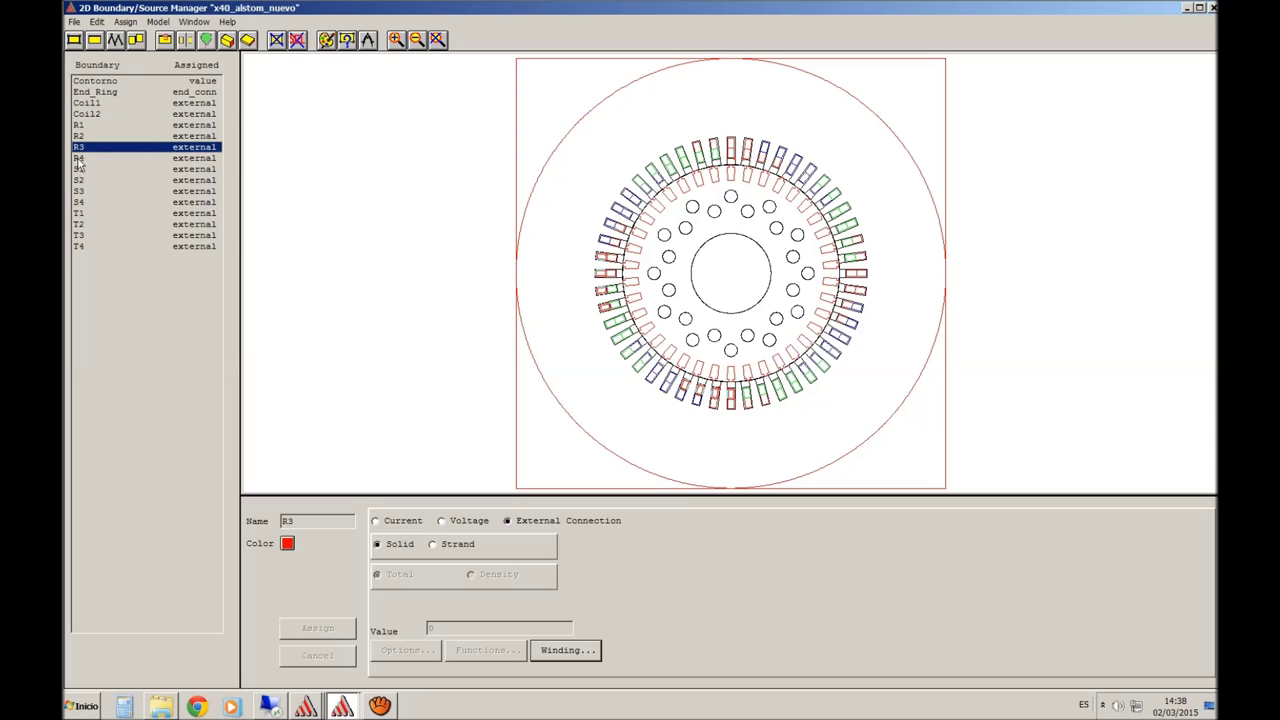
left_click(79, 159)
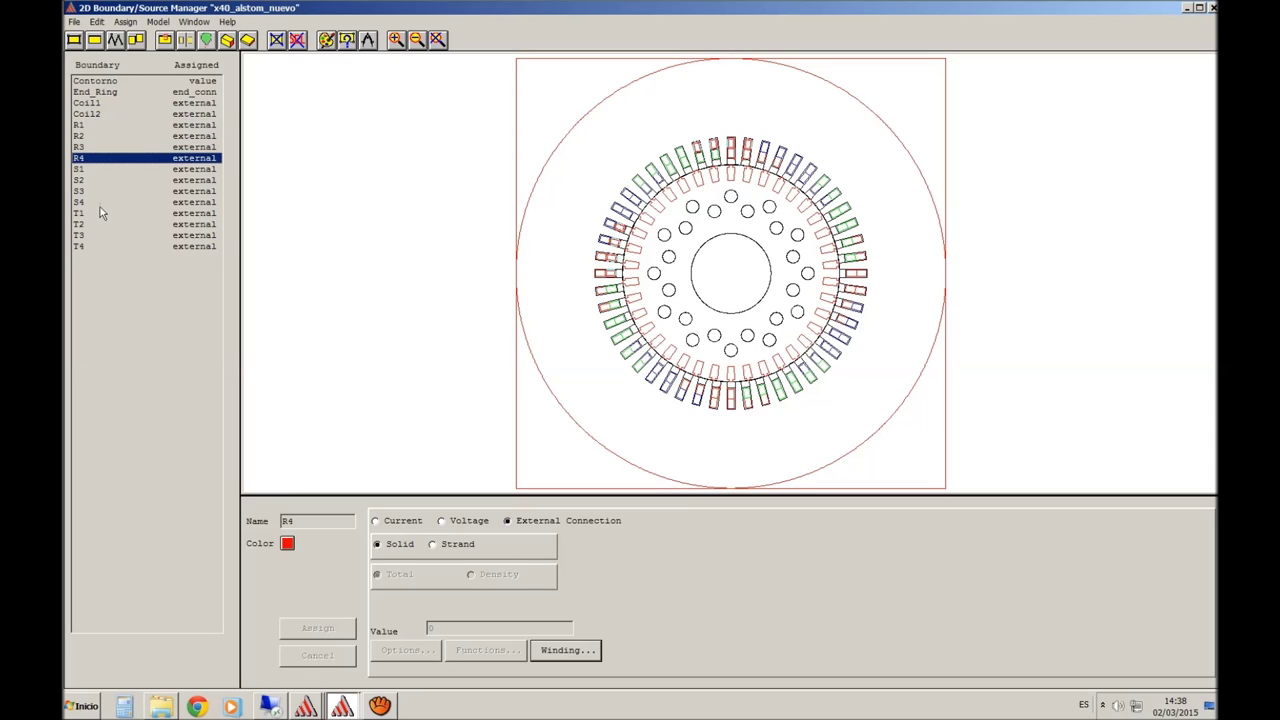
left_click(77, 126)
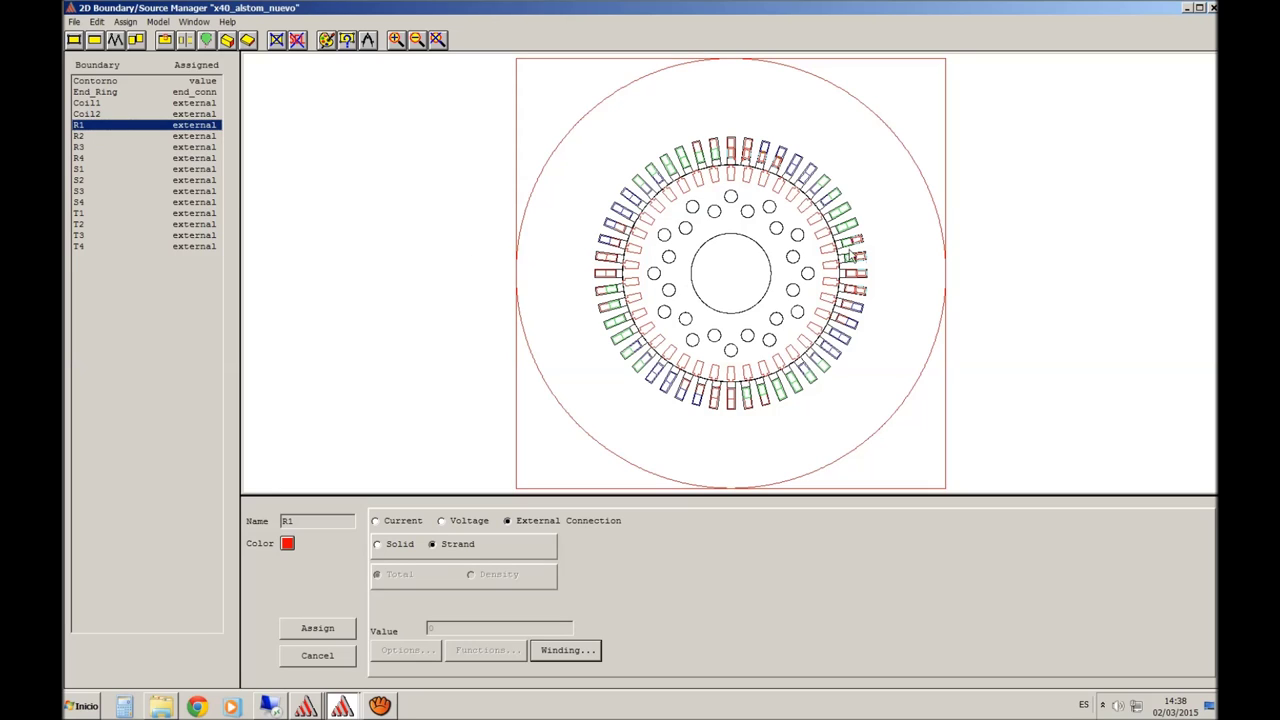
left_click(81, 128)
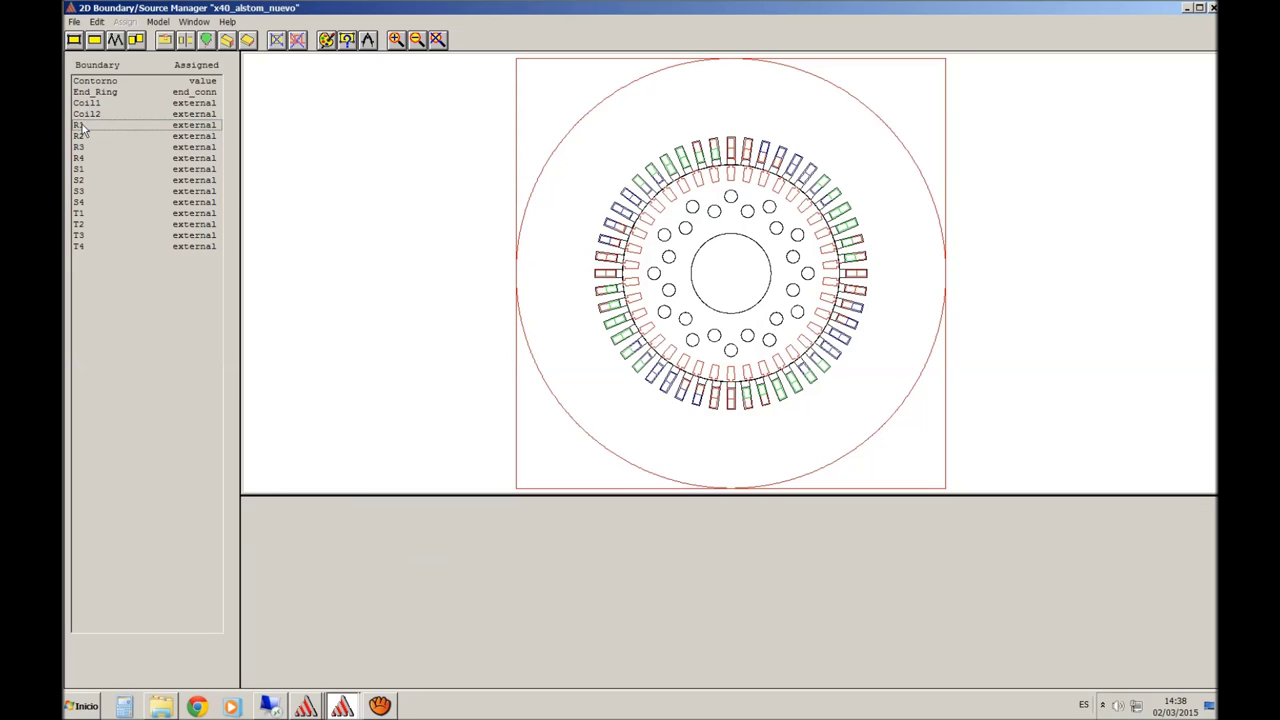
left_click(81, 136)
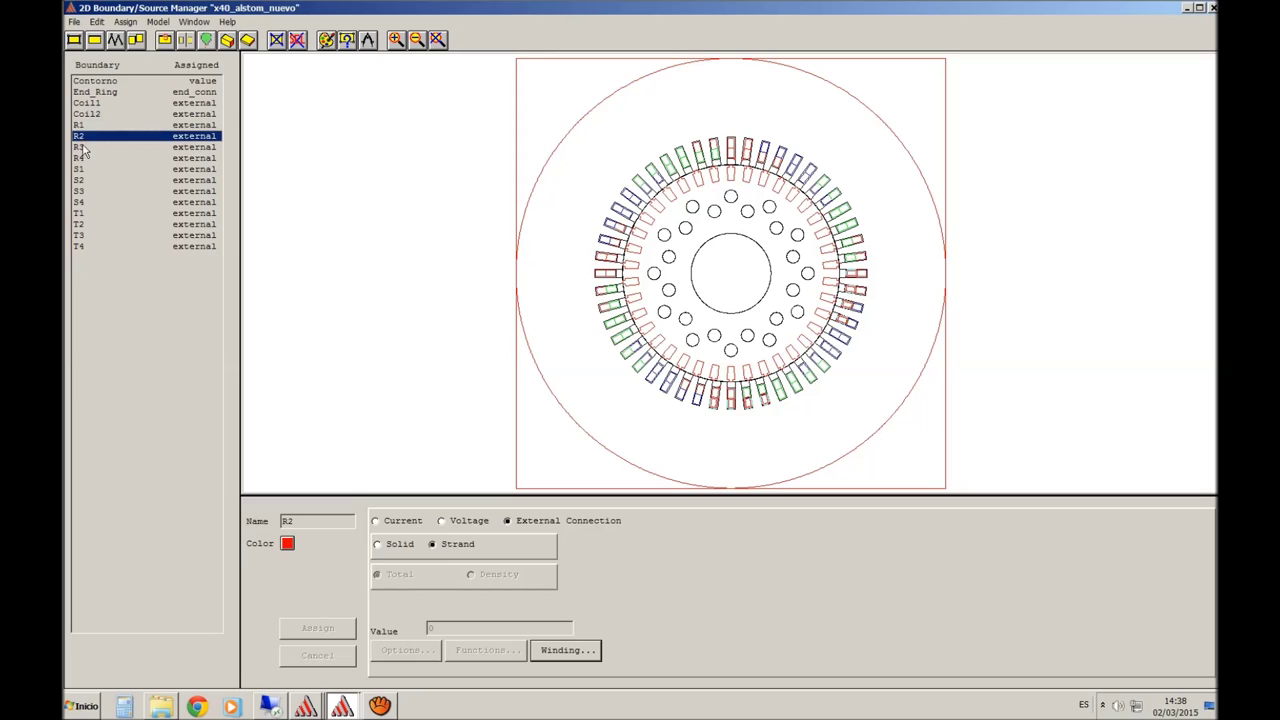
left_click(84, 147)
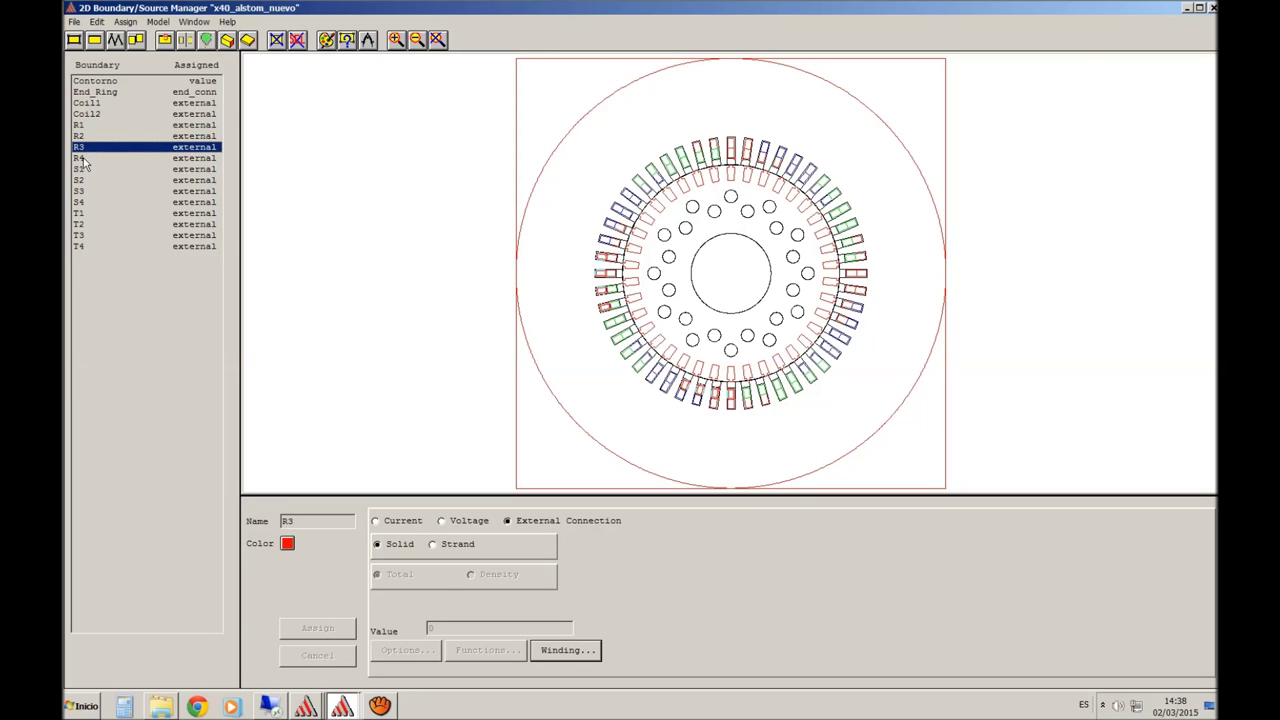
left_click(81, 158)
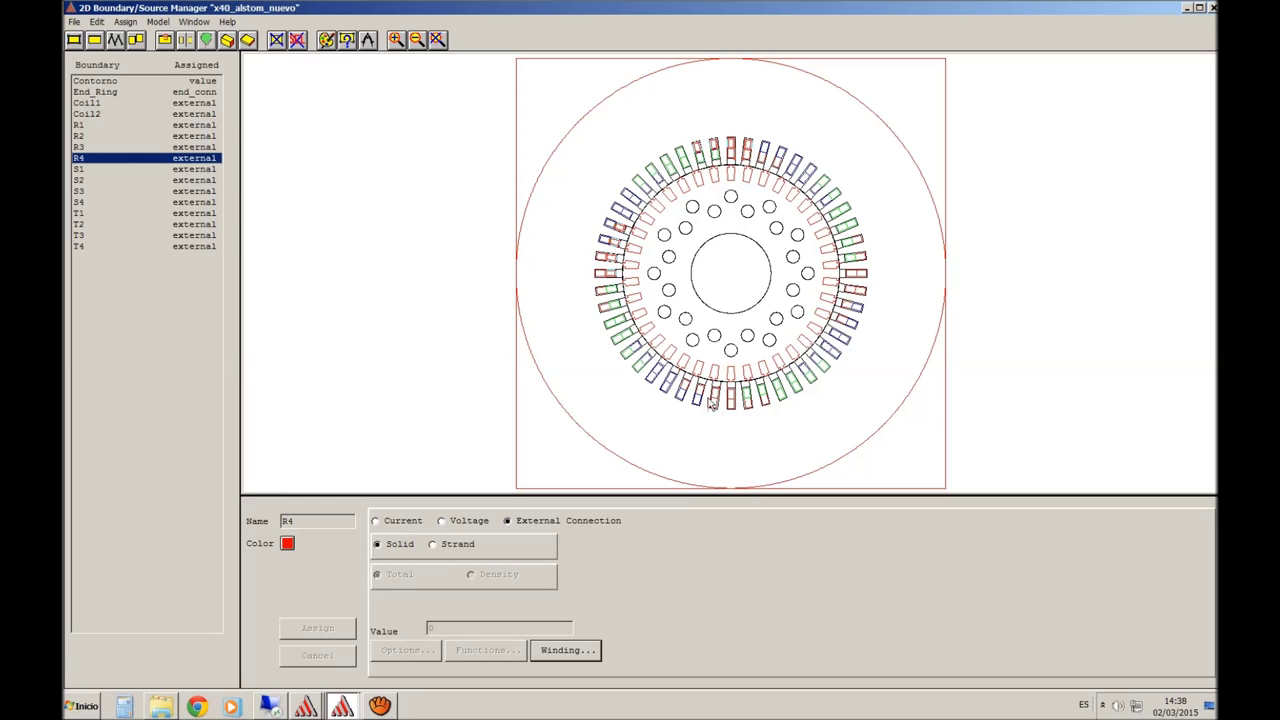
Inspect S1's Winding Setup via Assign > Source: both groups positive, 96 turns, one branch, zero initial current
left_click(110, 170)
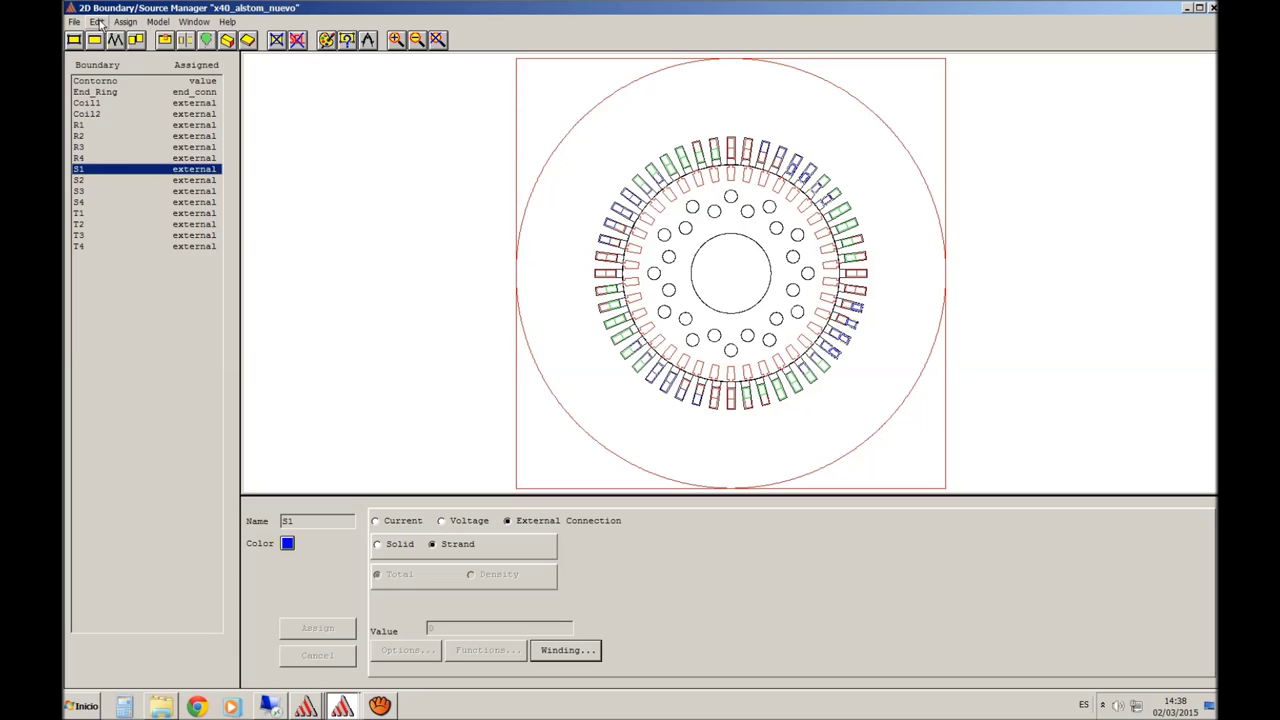
left_click(96, 21)
mouse_move(125, 22)
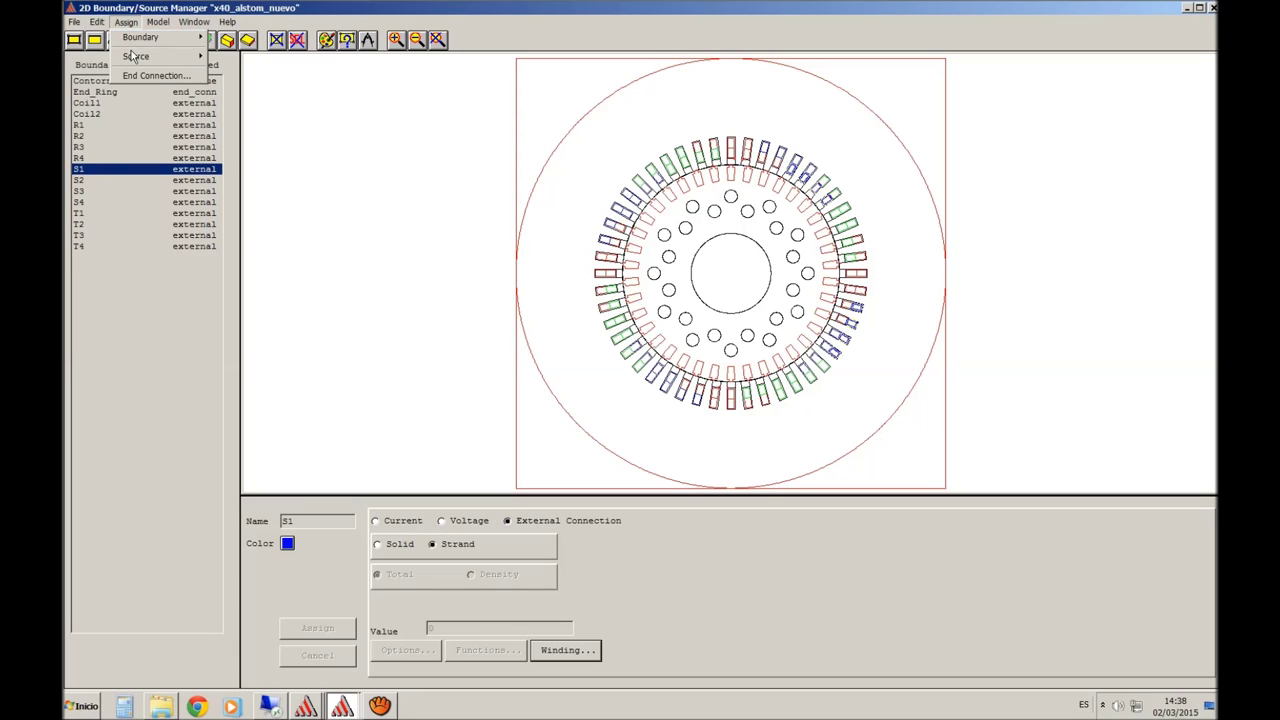
mouse_move(136, 58)
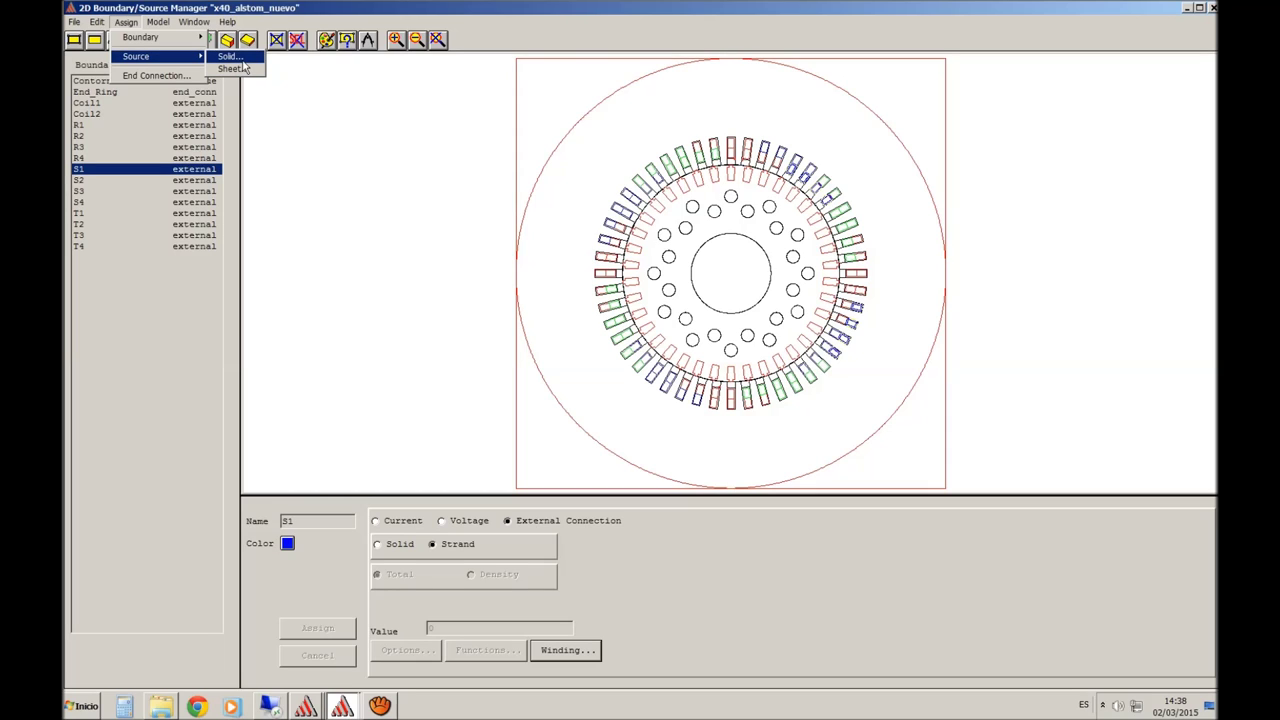
left_click(579, 660)
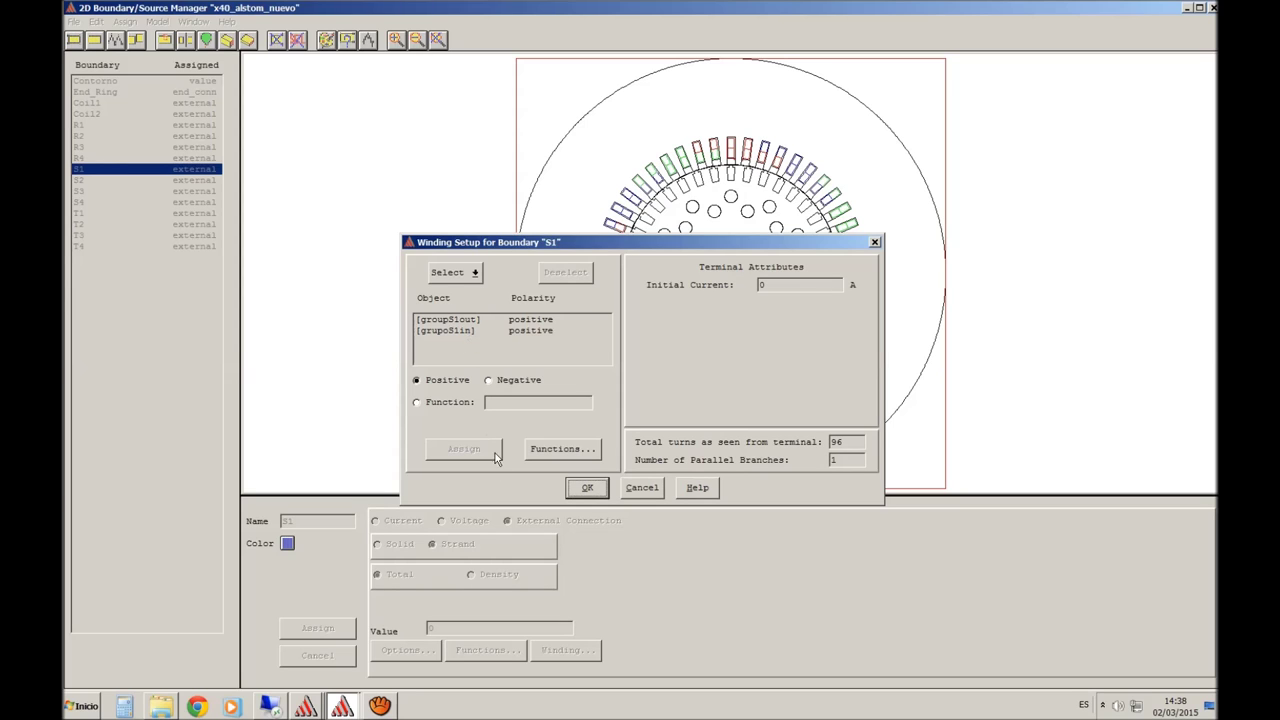
left_click(592, 490)
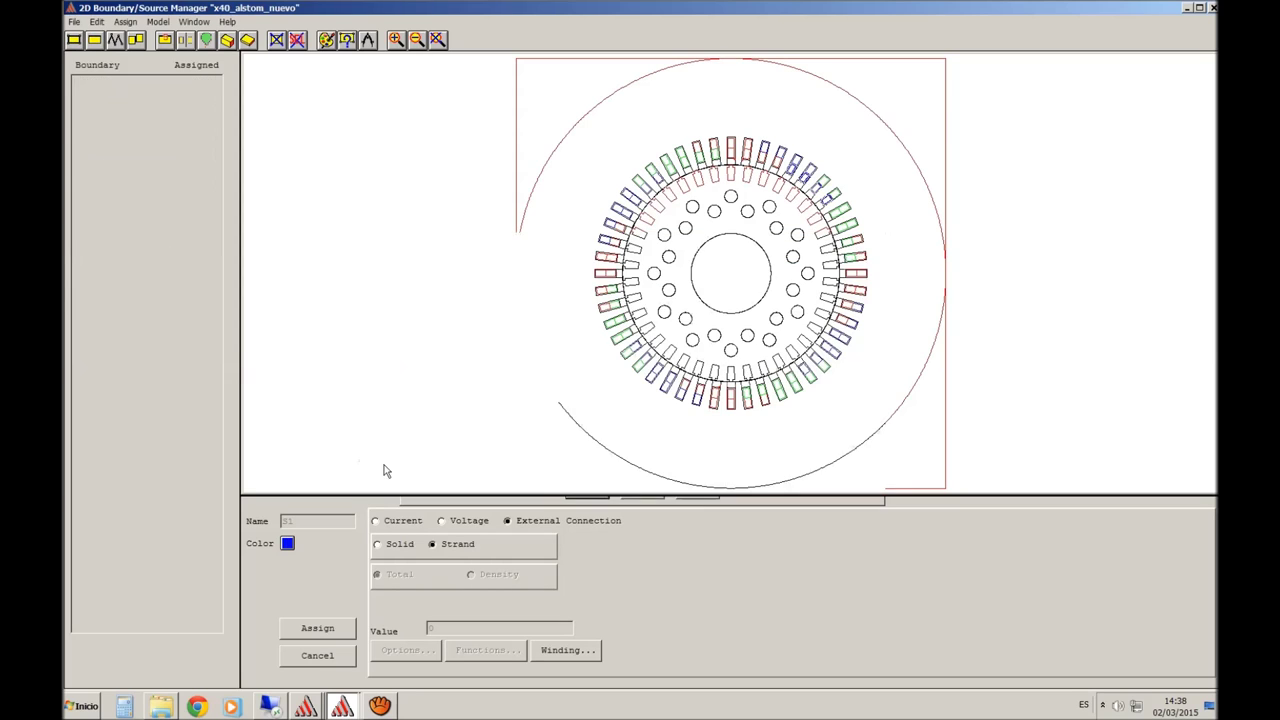